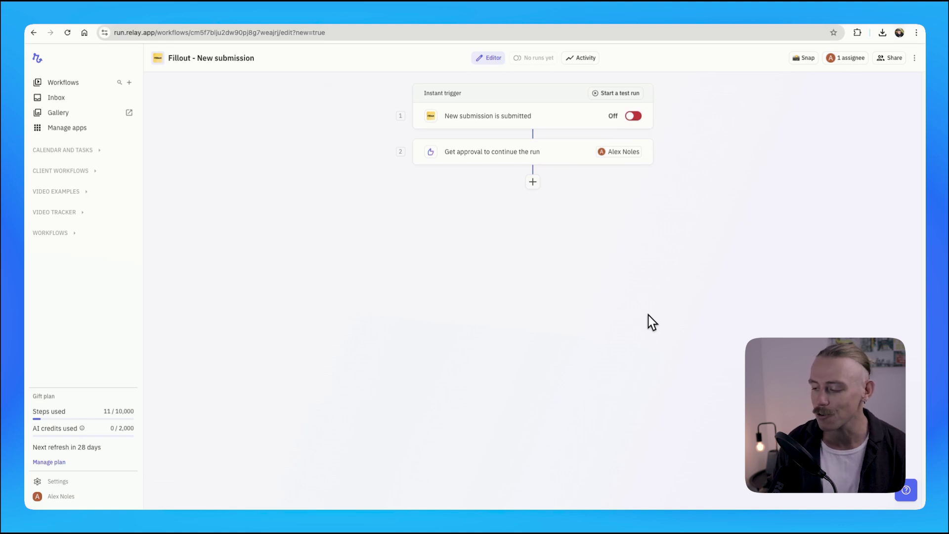
Check the Fillout Leave Request form, then open the Relay.app new-submission trigger's settings.
left_click(553, 24)
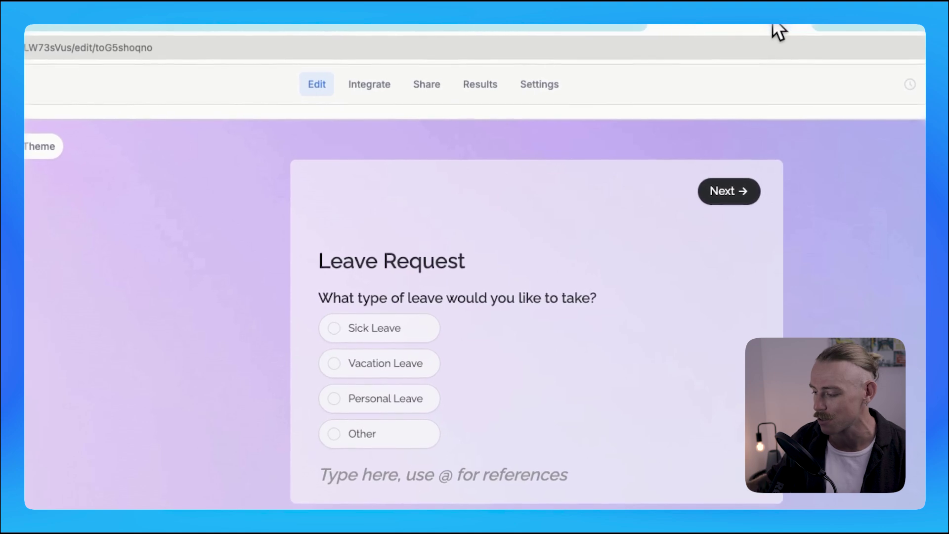
left_click(704, 24)
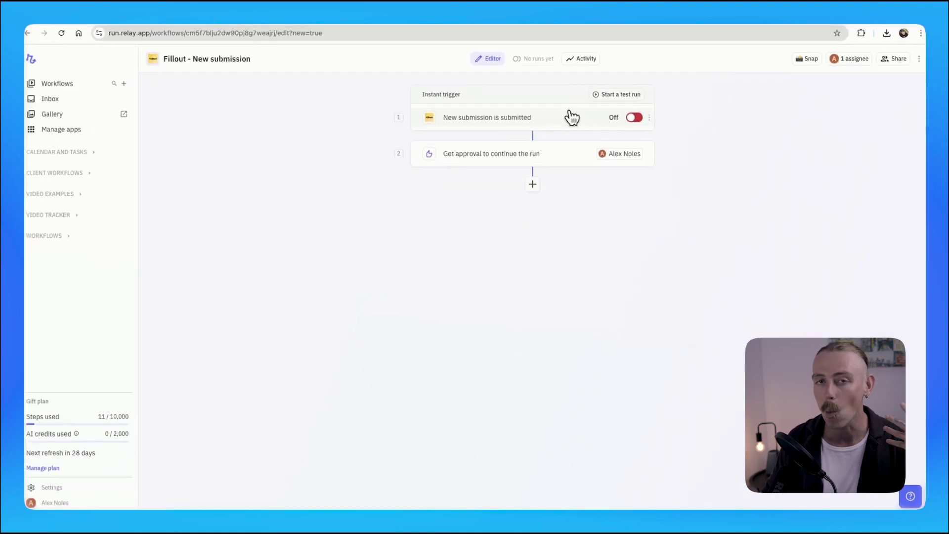
left_click(569, 117)
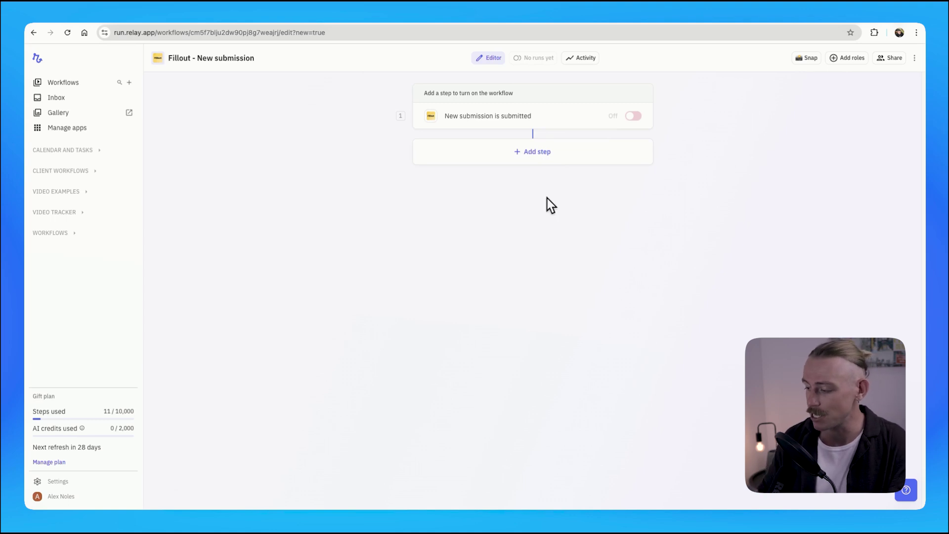
left_click(543, 126)
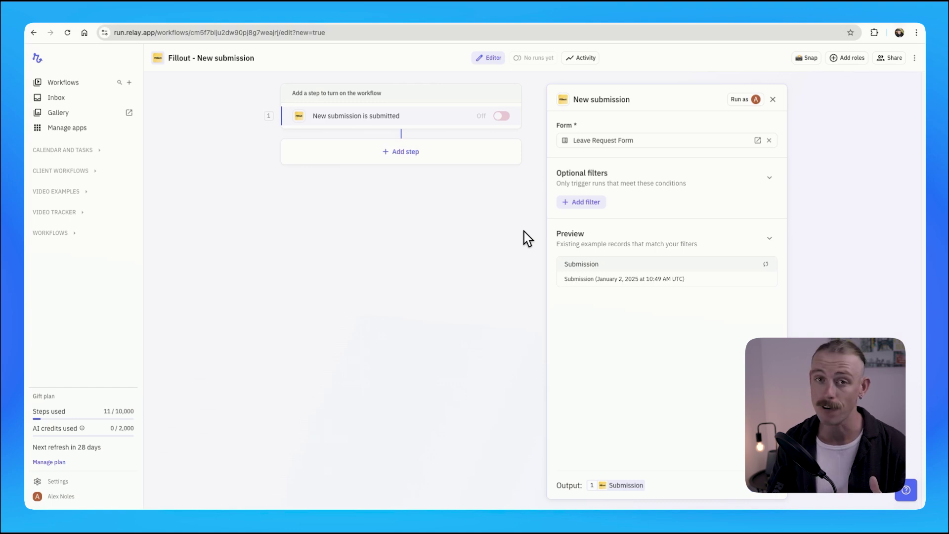
left_click(460, 242)
Add a Human in the loop 'Get approval' step after the trigger, sent over Email.
left_click(532, 159)
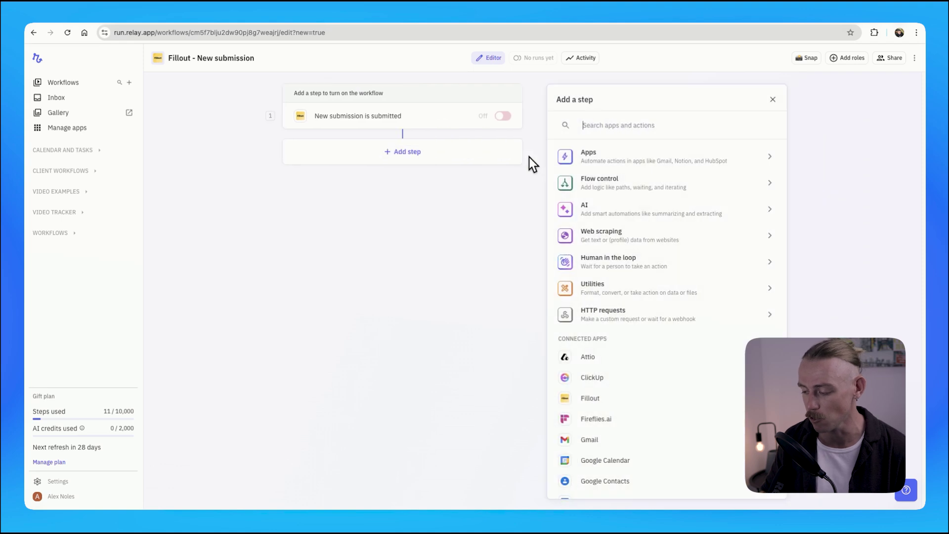
left_click(688, 266)
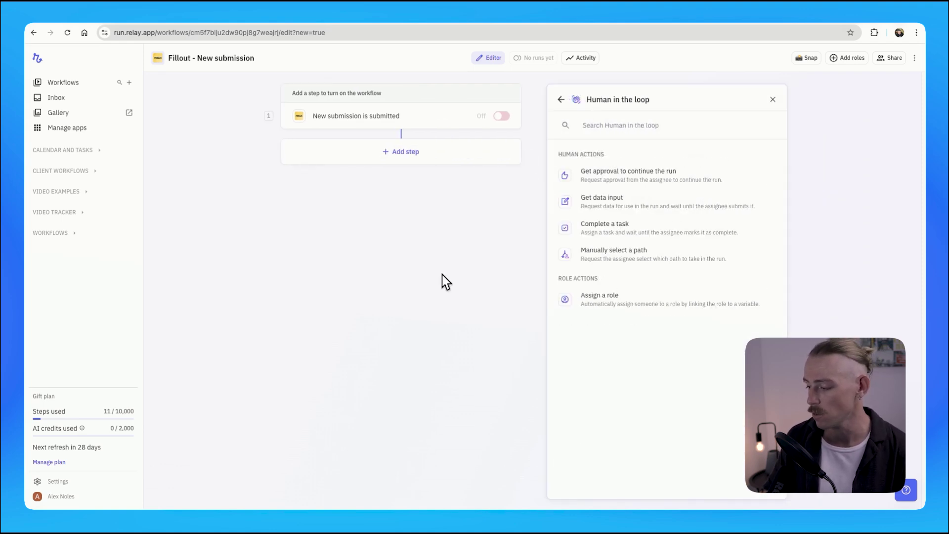
left_click(711, 179)
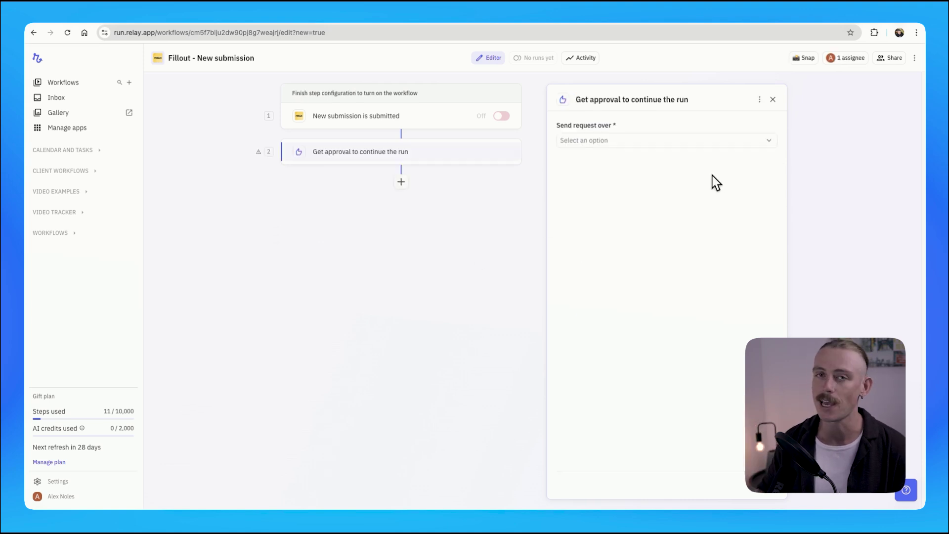
left_click(698, 143)
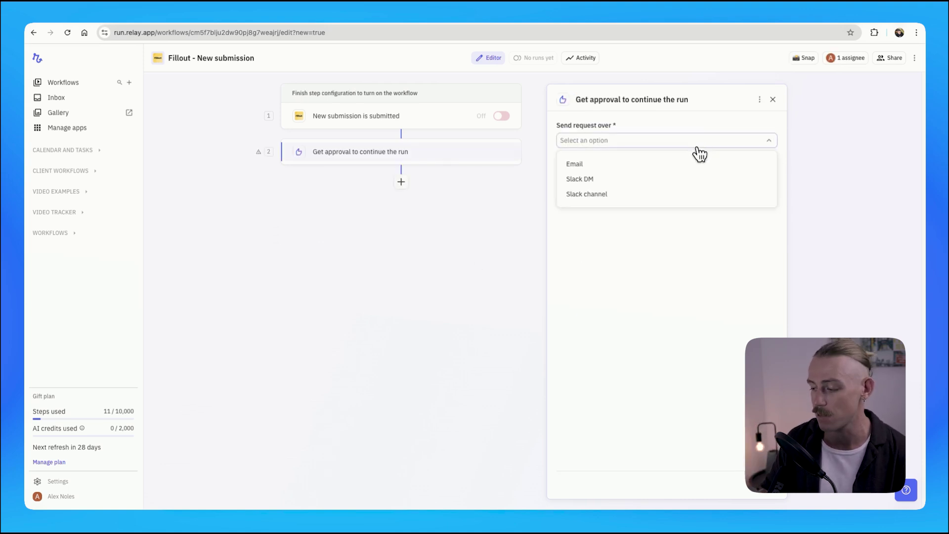
left_click(641, 170)
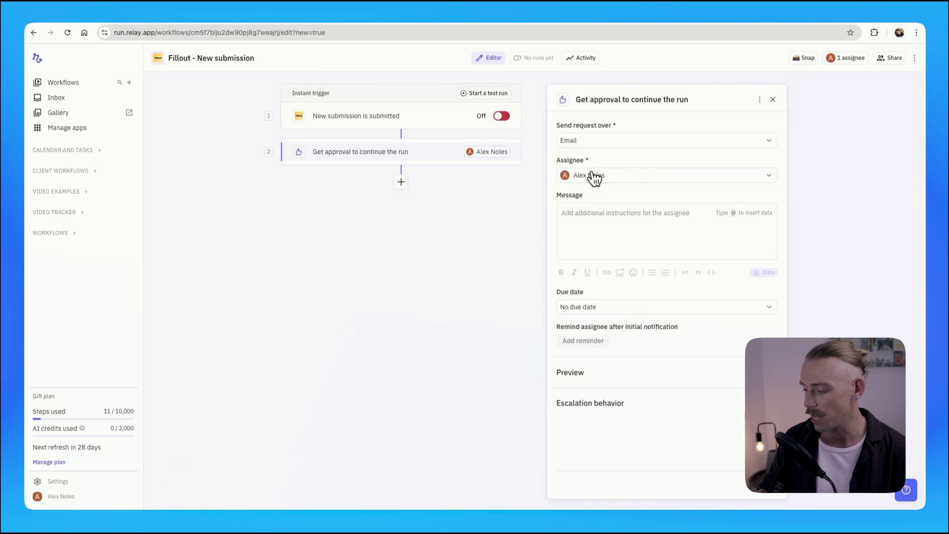
Write the approval message 'Hey I need you to check this request for leave.'.
left_click(633, 213)
type("Hey I nee")
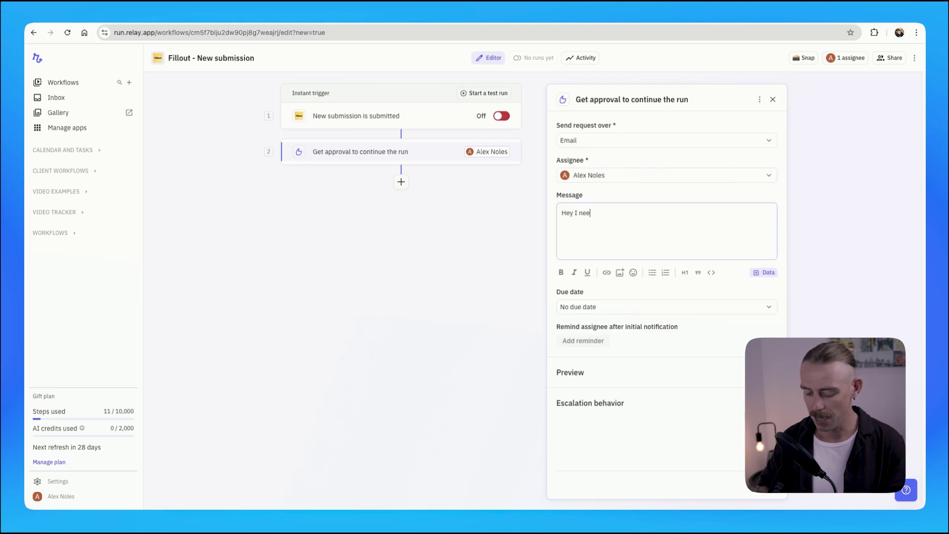
type("d you to check ")
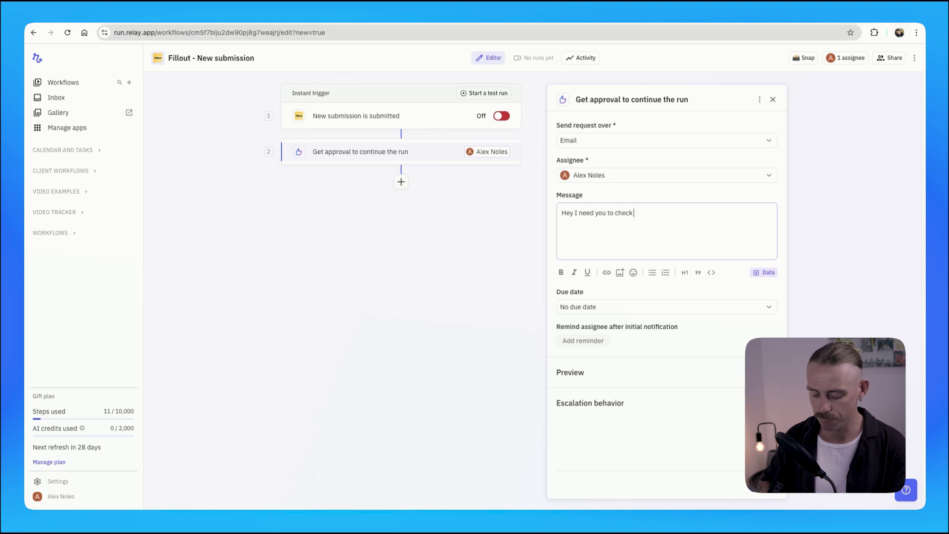
type("this request for leave.")
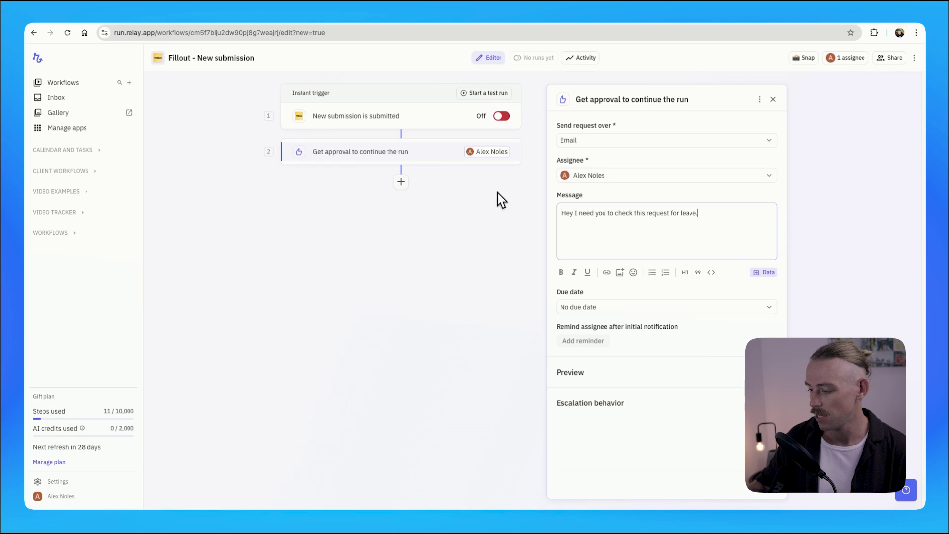
left_click(420, 116)
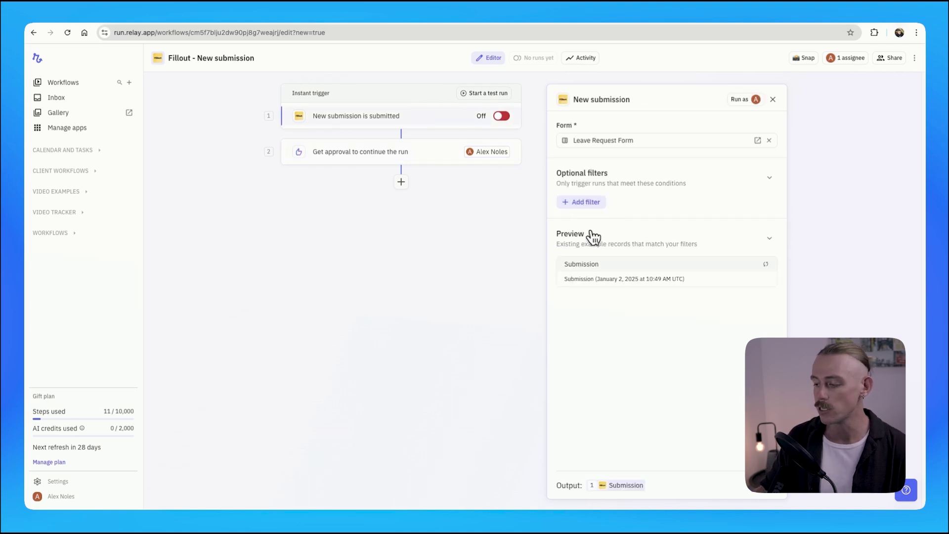
Review the sample submission's answers, like Vacation Leave, then add a step after the approval.
left_click(613, 279)
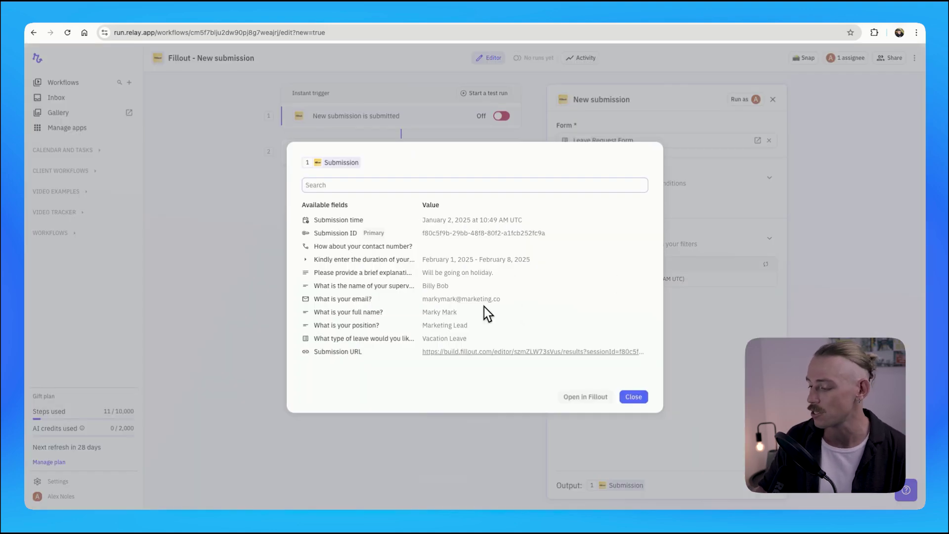
left_click_drag(468, 339, 423, 340)
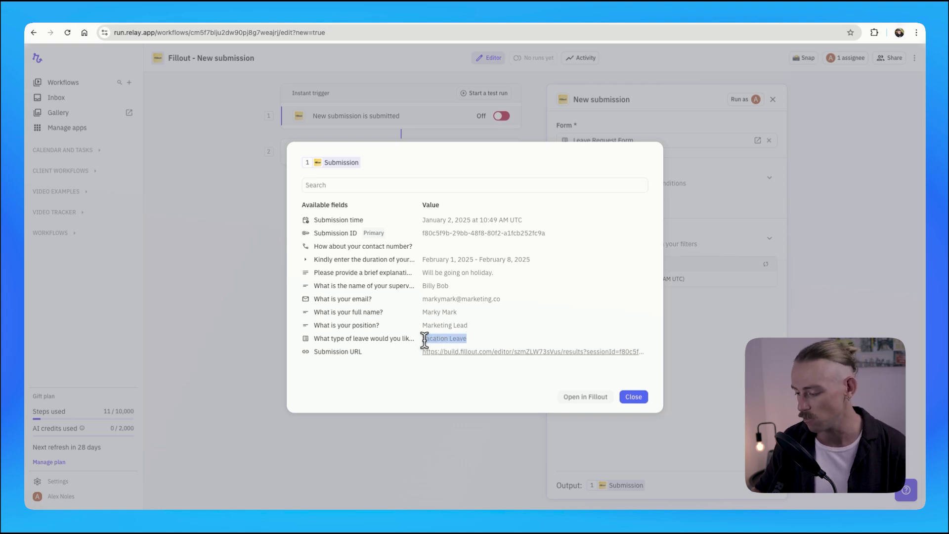
left_click(490, 344)
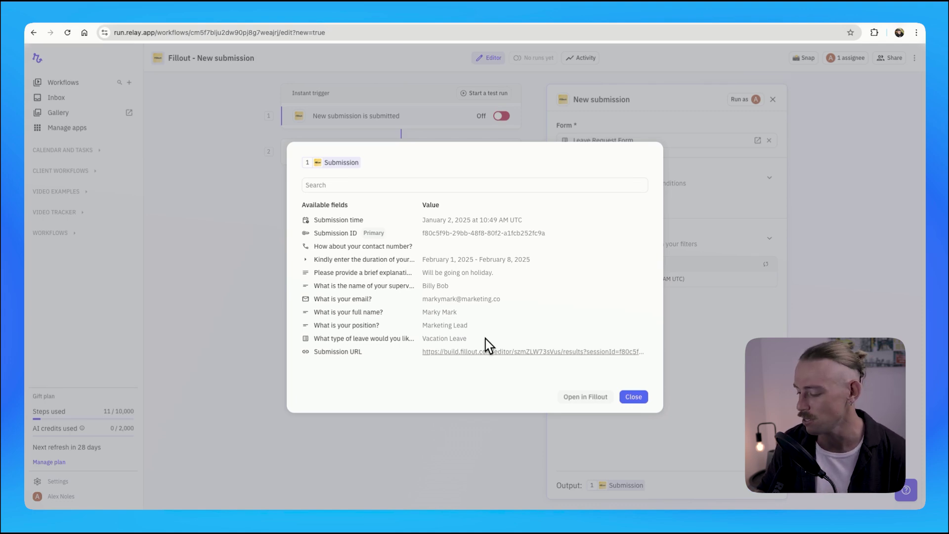
left_click(631, 399)
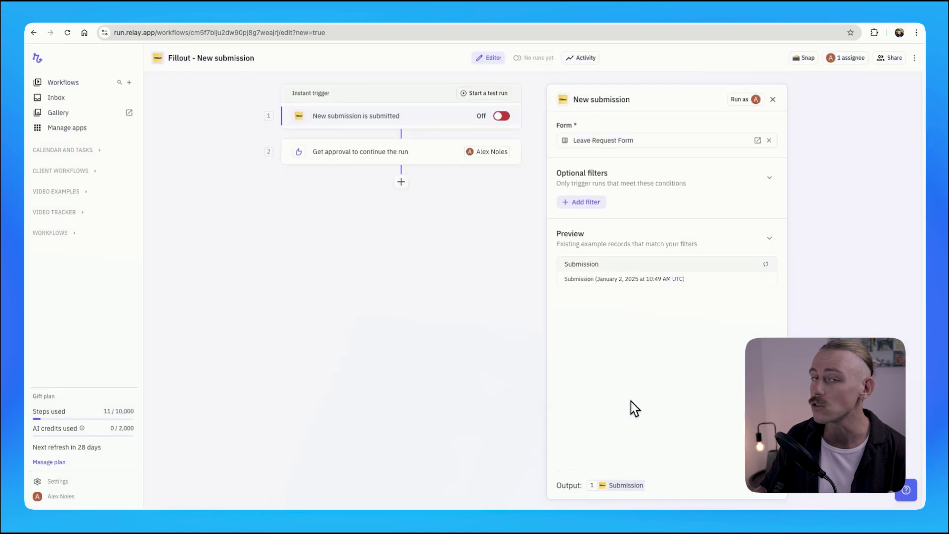
left_click(401, 182)
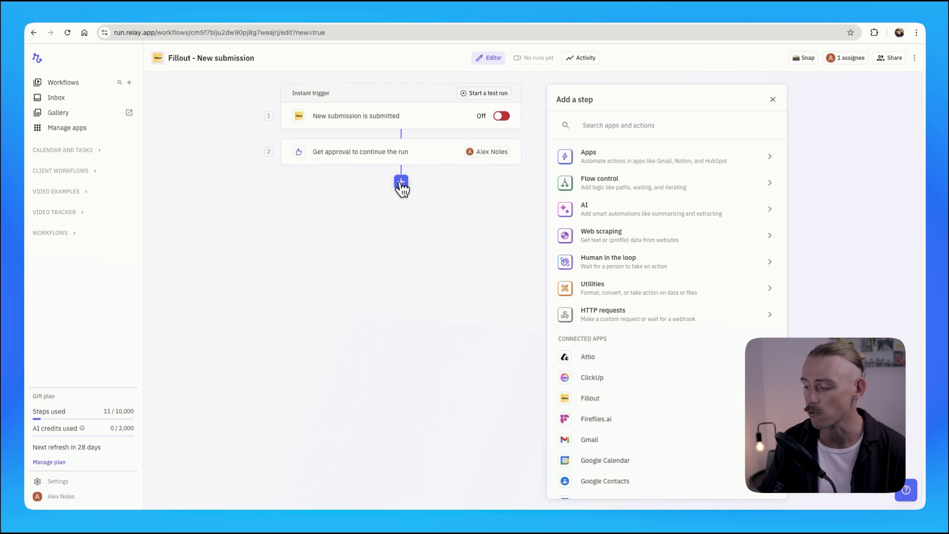
Add Flow control Paths, delete both paths again, and open the approval step's settings.
left_click(639, 185)
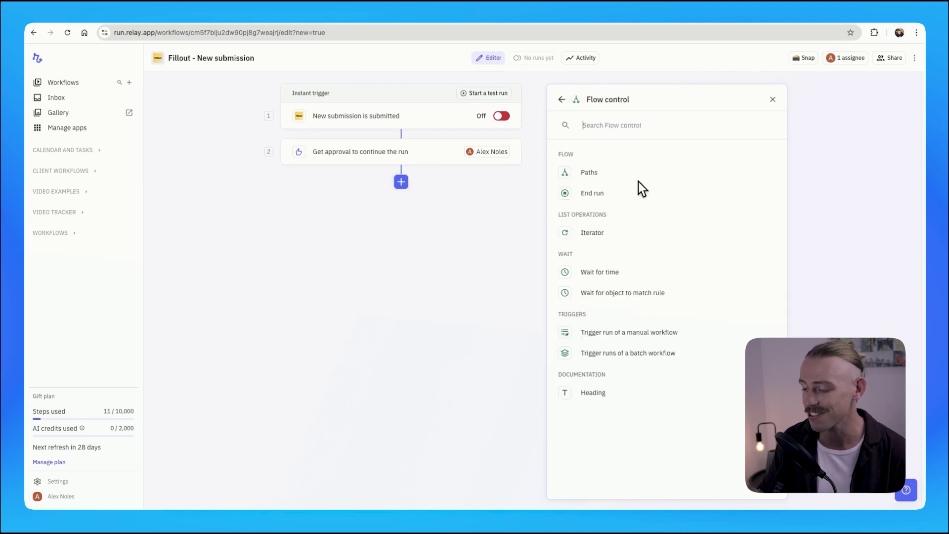
left_click(600, 176)
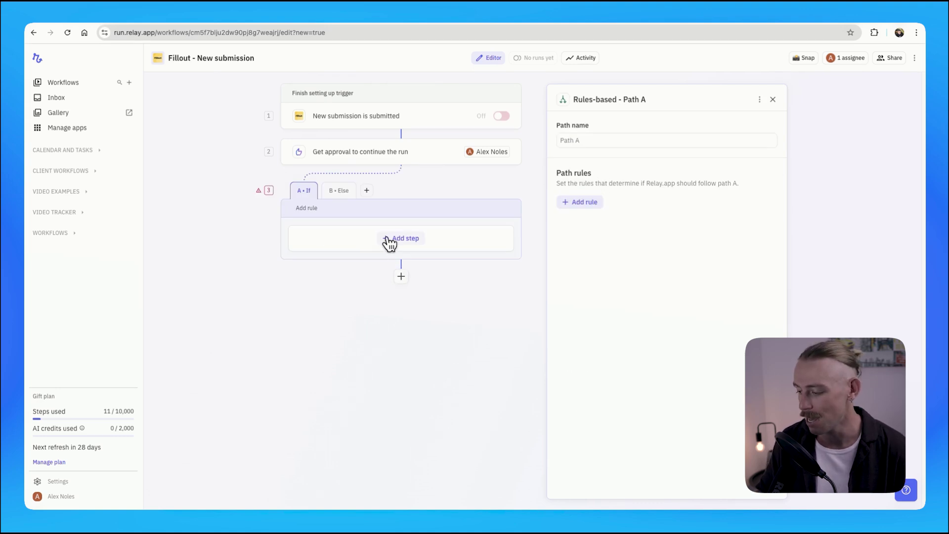
left_click(516, 191)
left_click(467, 269)
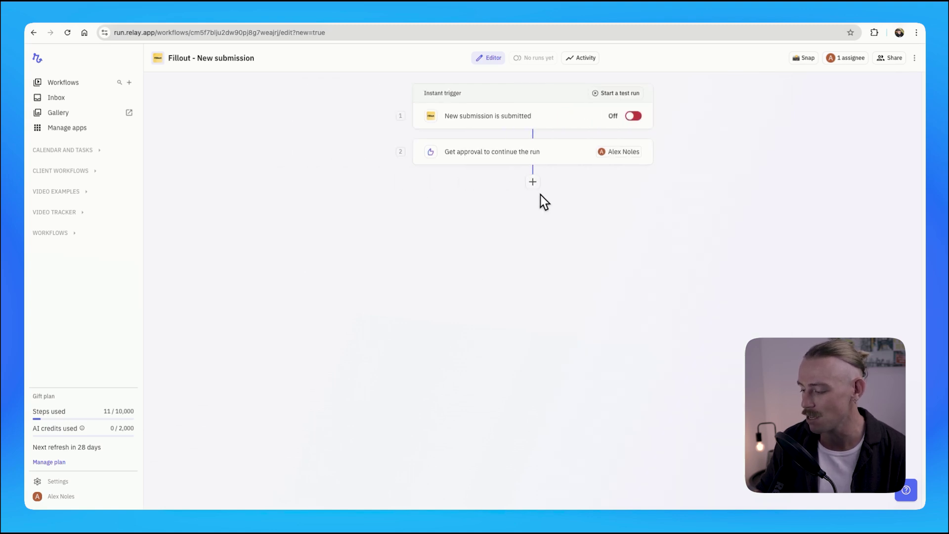
left_click(531, 161)
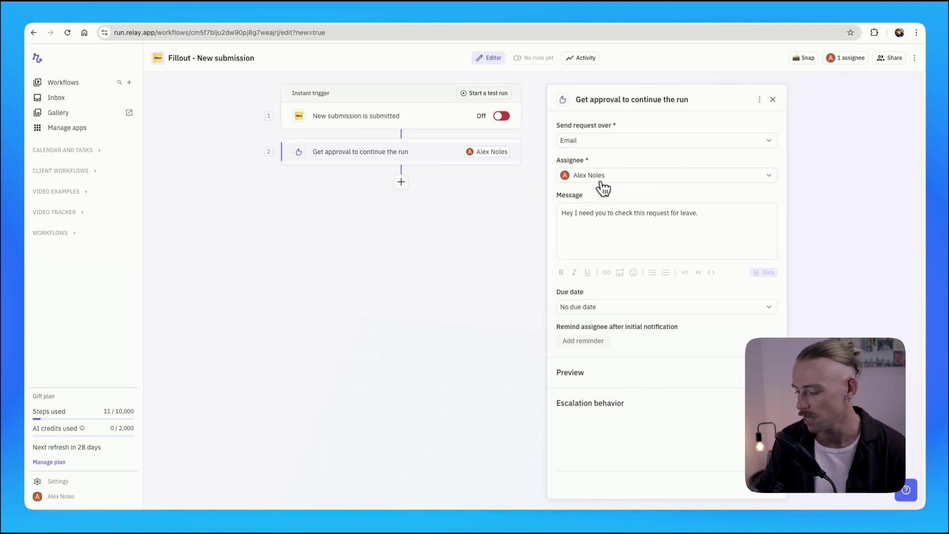
Send yourself an example approval email from the approval step's Preview section.
left_click(630, 368)
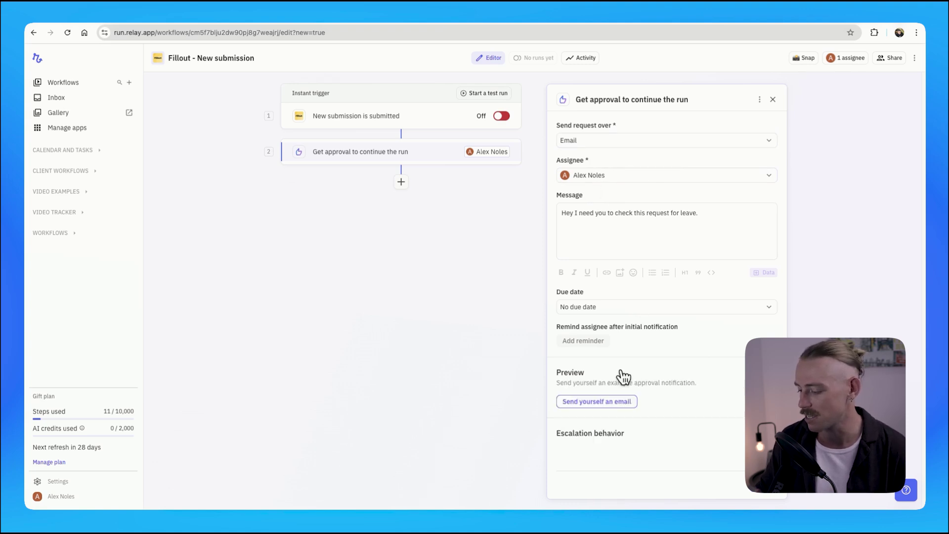
left_click(609, 405)
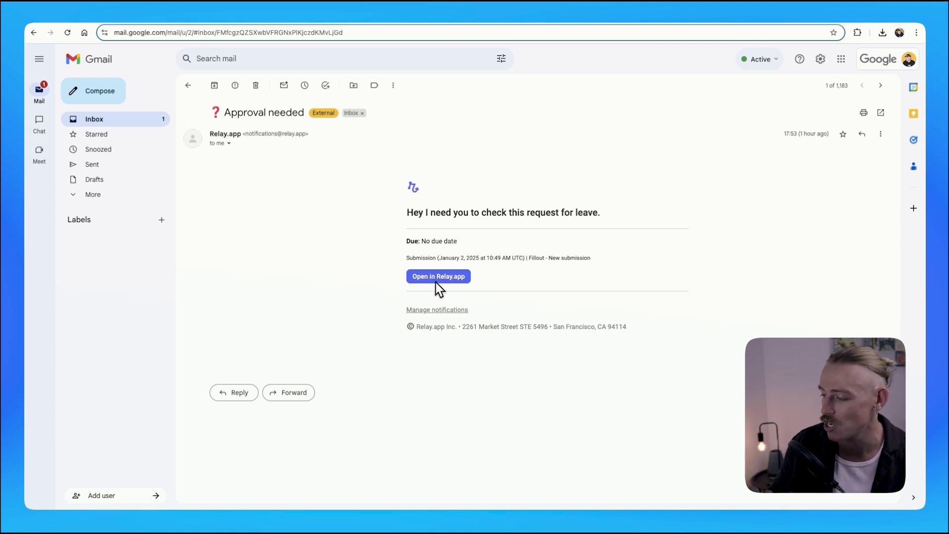
Switch from Gmail back to the Relay.app workflow editor.
left_click(685, 23)
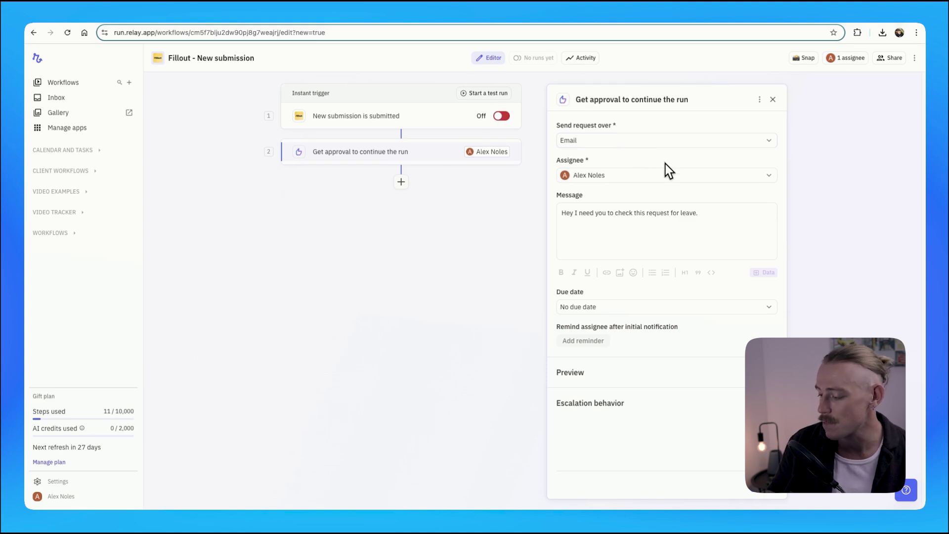
Add an escalation that ends the run 1 day after initial notification, and save it.
left_click(668, 401)
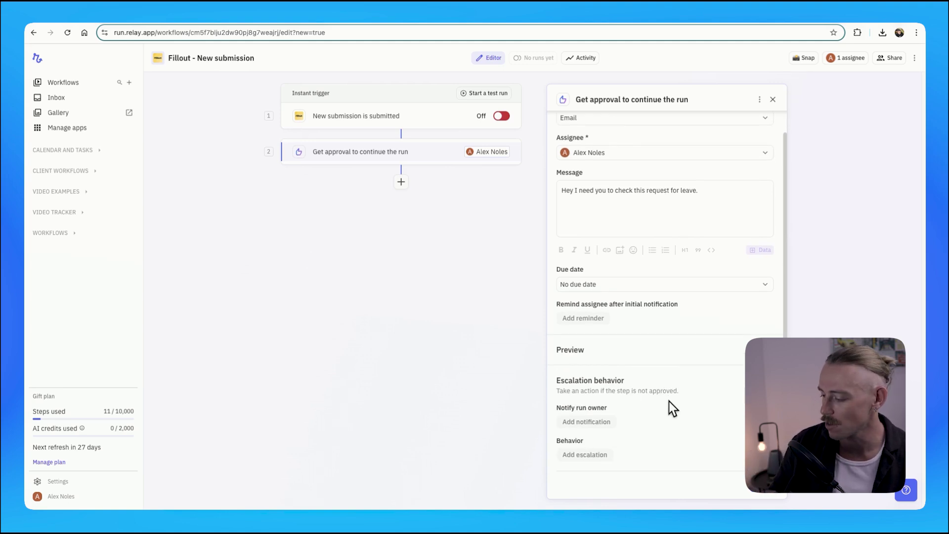
left_click(590, 454)
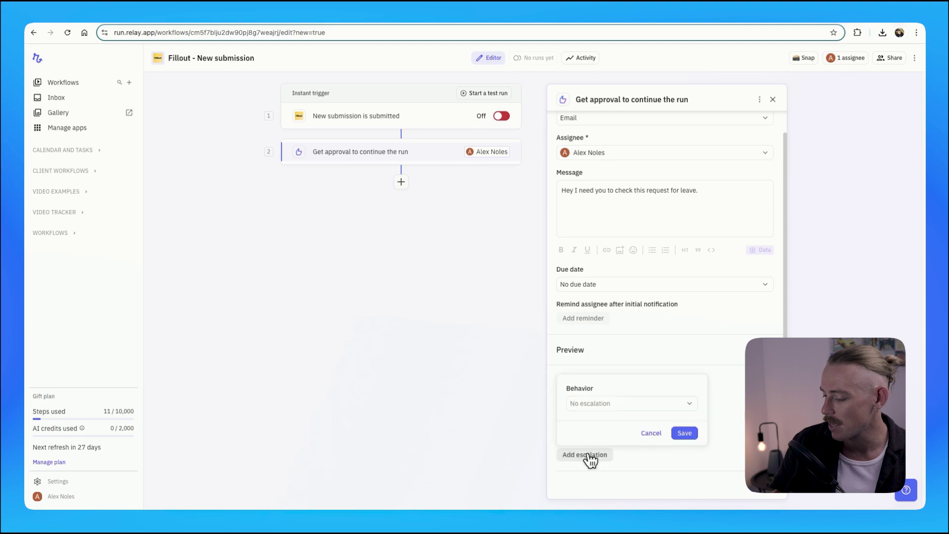
left_click(601, 406)
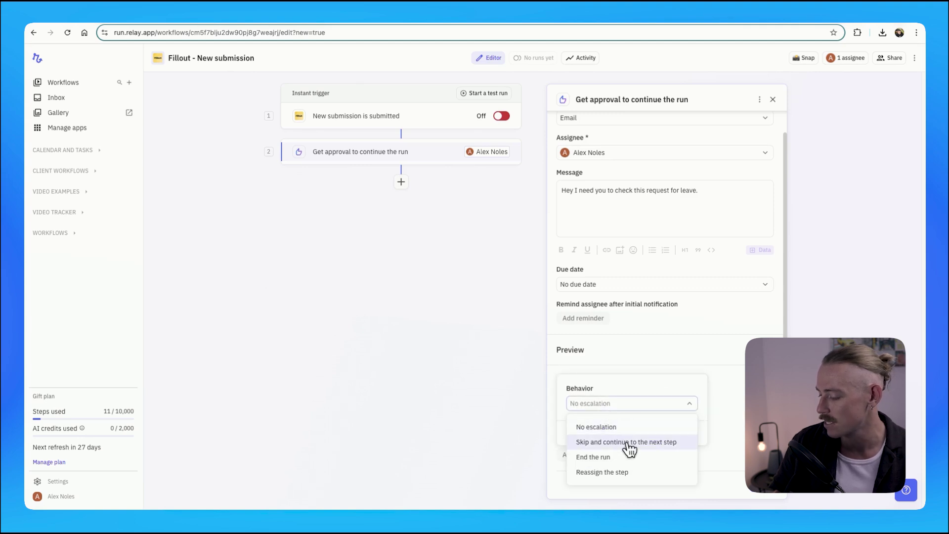
left_click(610, 458)
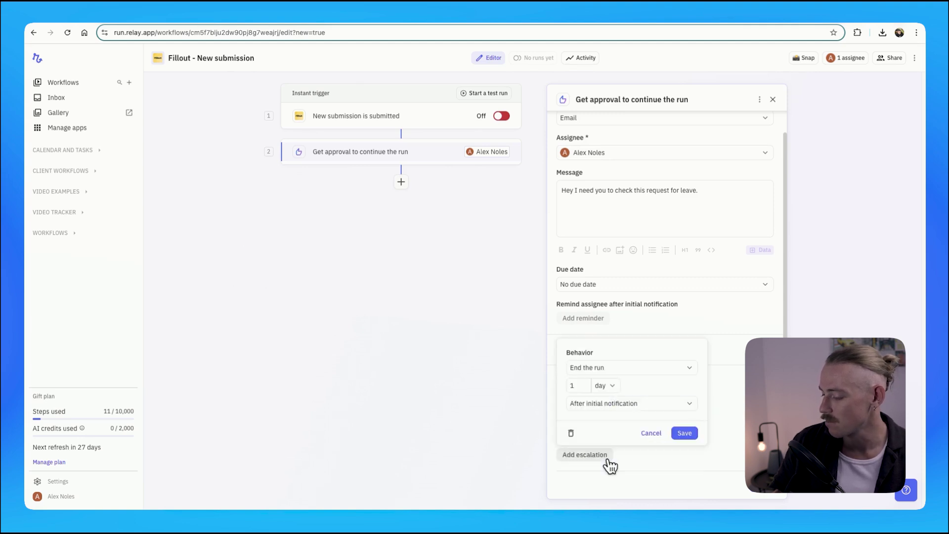
left_click(684, 433)
left_click(765, 497)
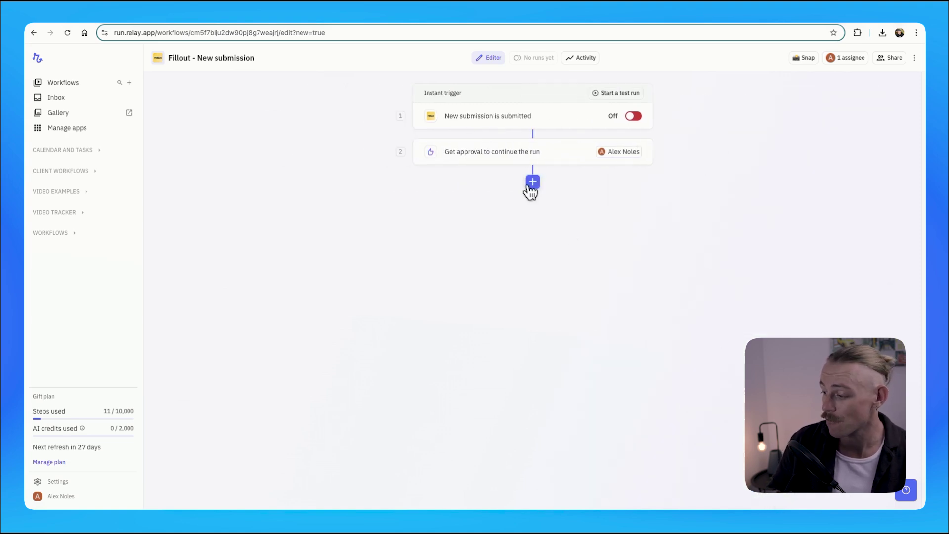
Add an Airtable record step after the approval step, searching 'airtable' in the picker.
left_click(533, 182)
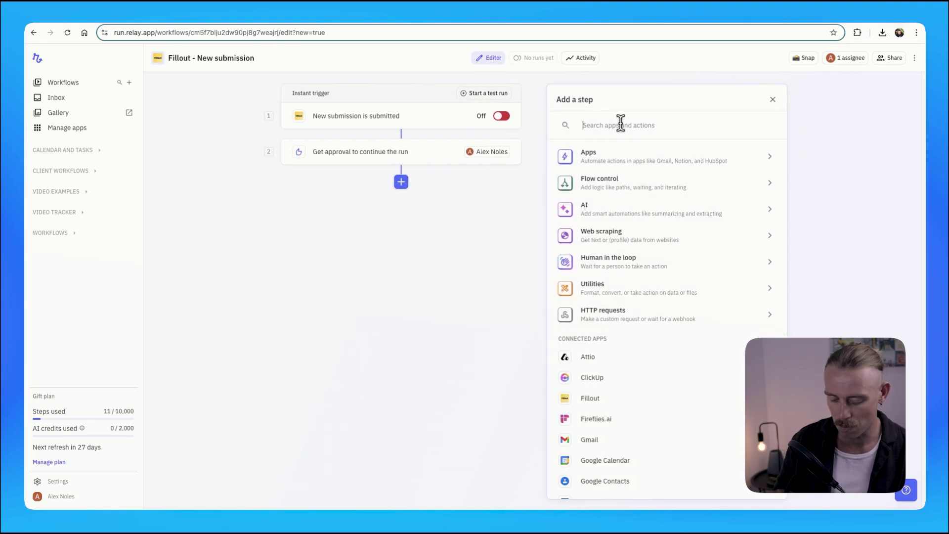
type("airtable")
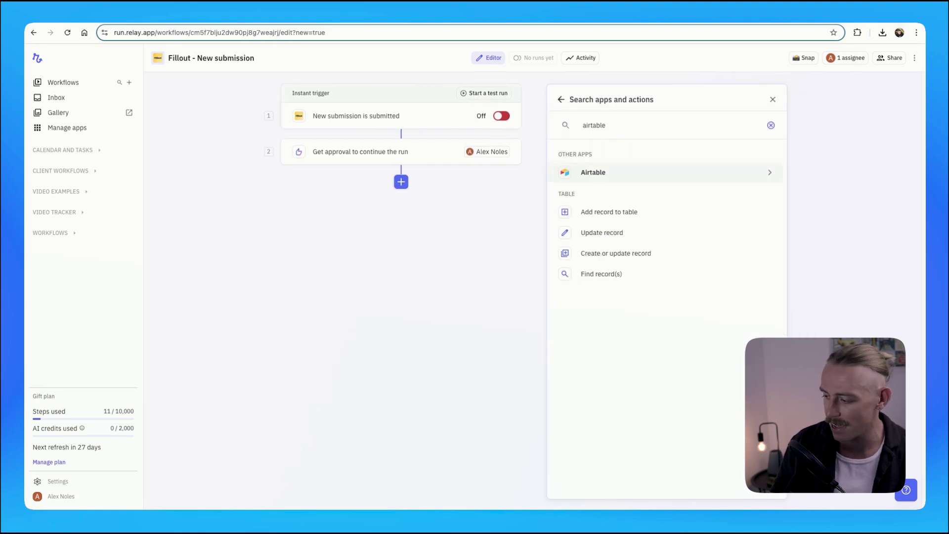
left_click(615, 177)
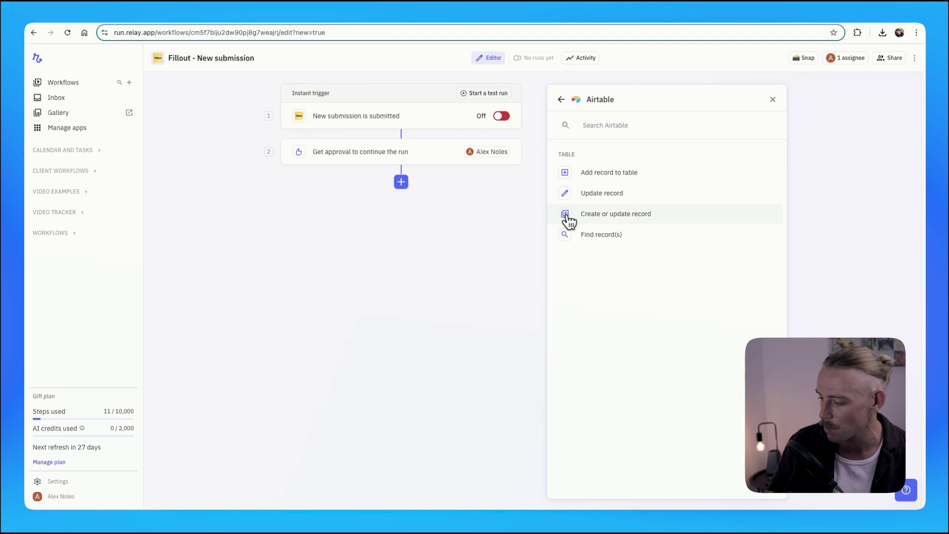
left_click(611, 177)
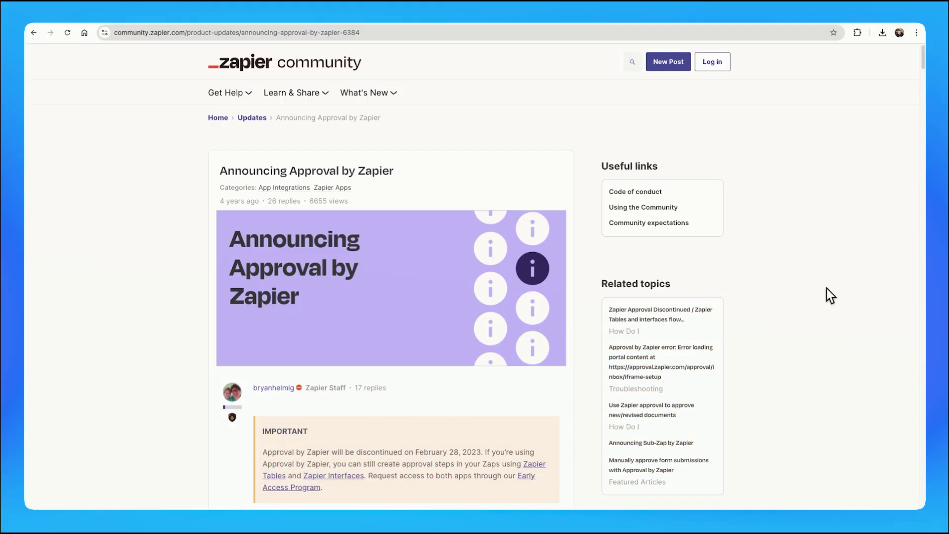
Scroll down through the Announcing Approval by Zapier community post.
scroll(827, 288, "down", 3)
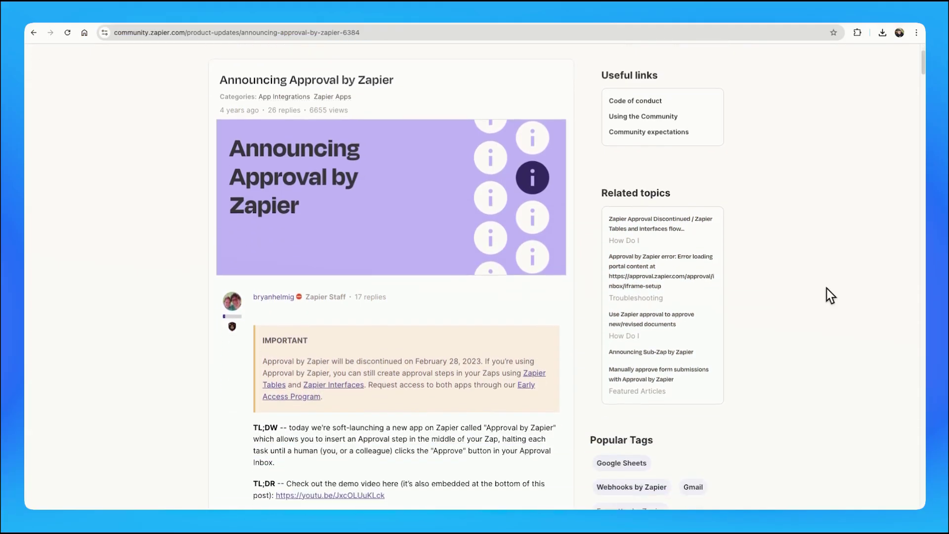
scroll(827, 288, "down", 6)
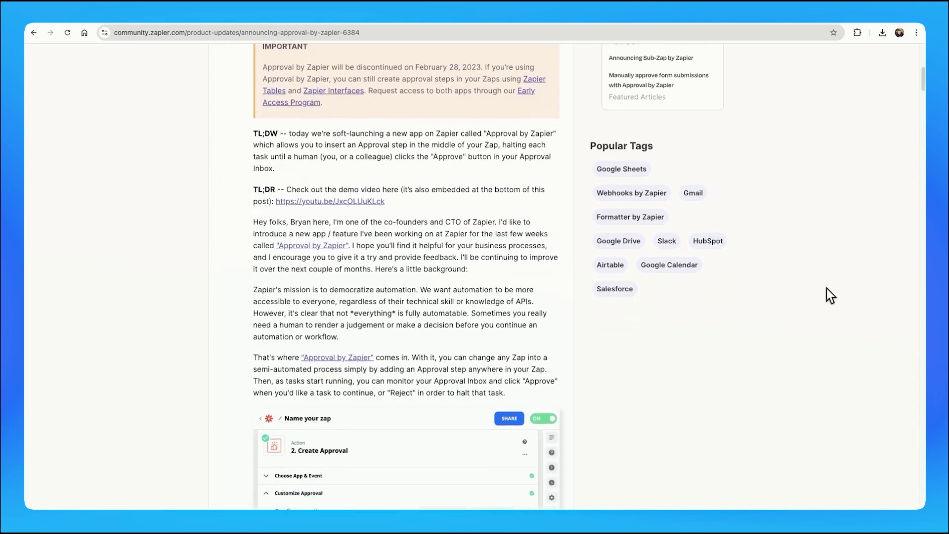
scroll(827, 289, "down", 6)
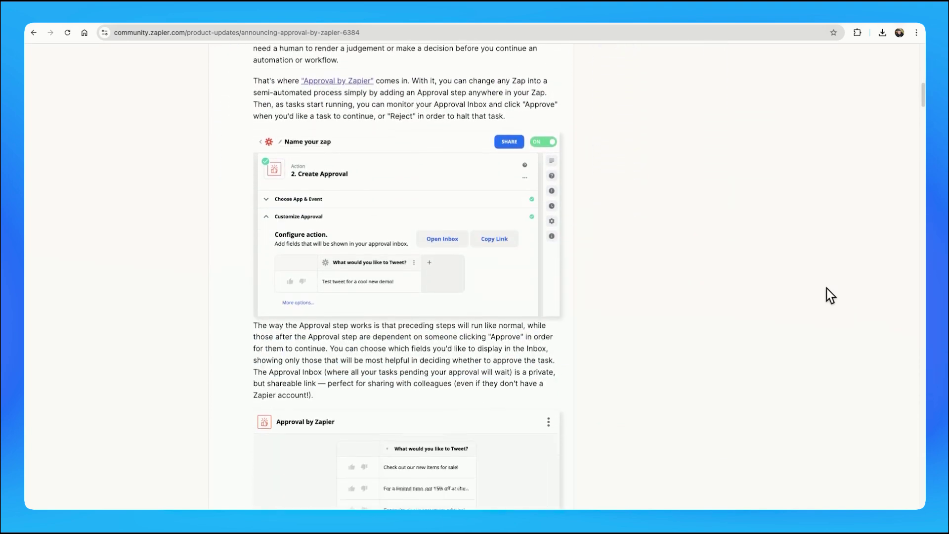
scroll(829, 295, "down", 6)
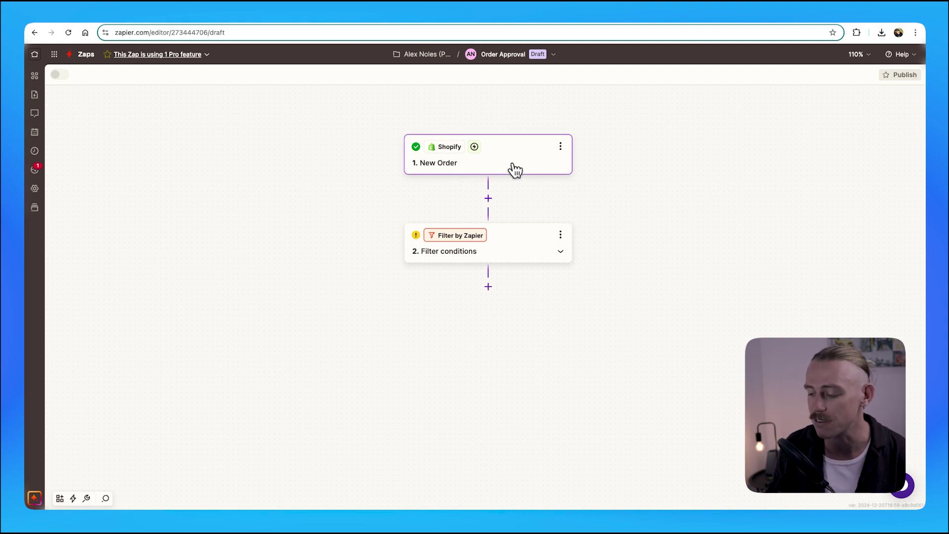
Check the filter's Line Items Price > 5000 condition, then search 'gotohuman' for a new step.
left_click(531, 243)
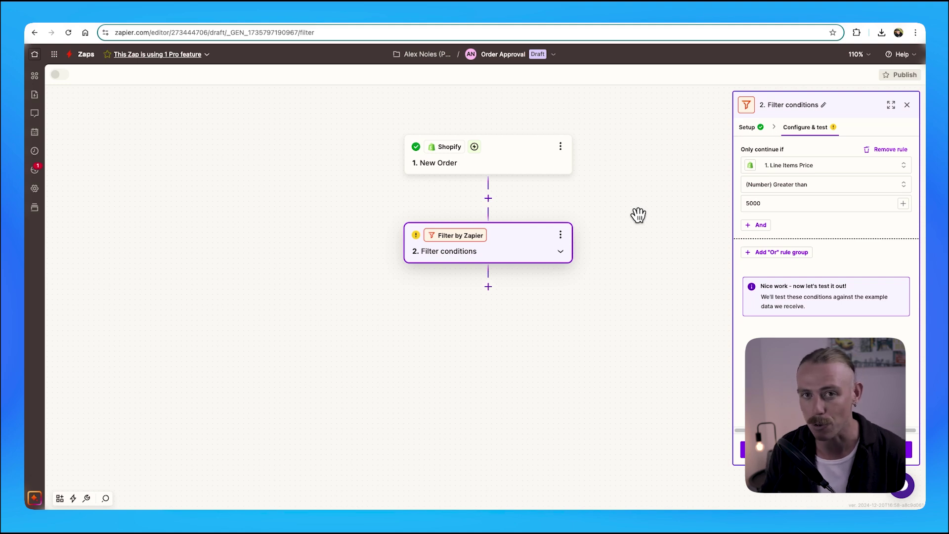
left_click(489, 287)
type("gotohuman")
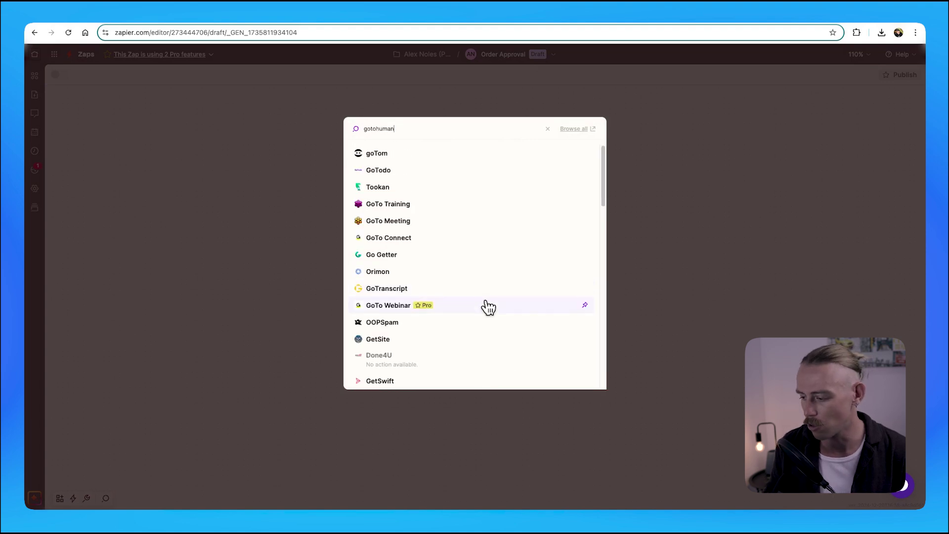
Replace the app search with 'curator', then close the picker without choosing an app.
double_click(366, 128)
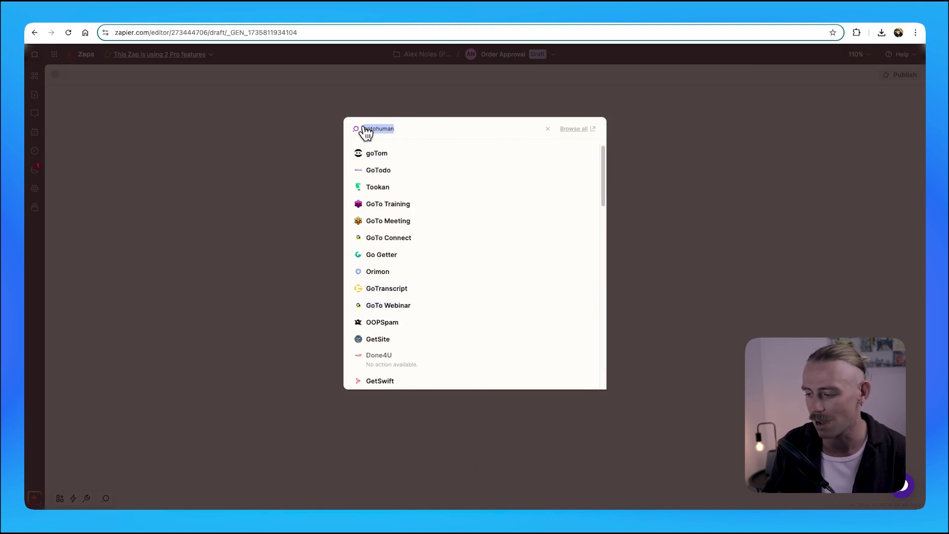
type("curator")
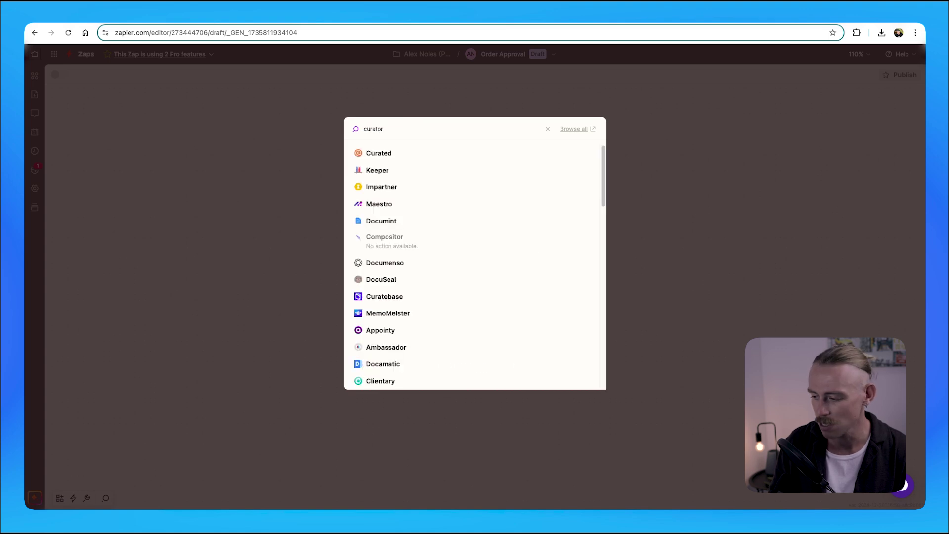
left_click(670, 245)
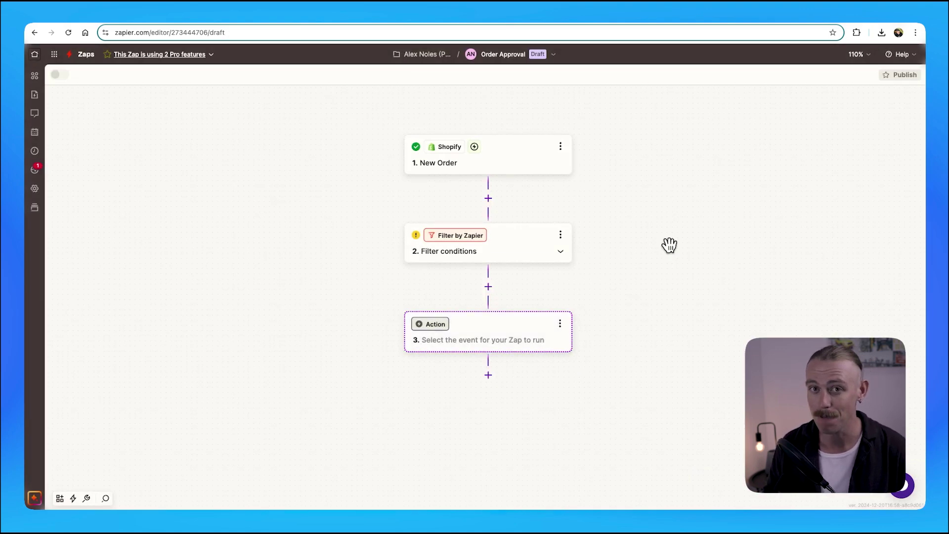
Delete the empty third action step and add a new step after the filter.
left_click(561, 327)
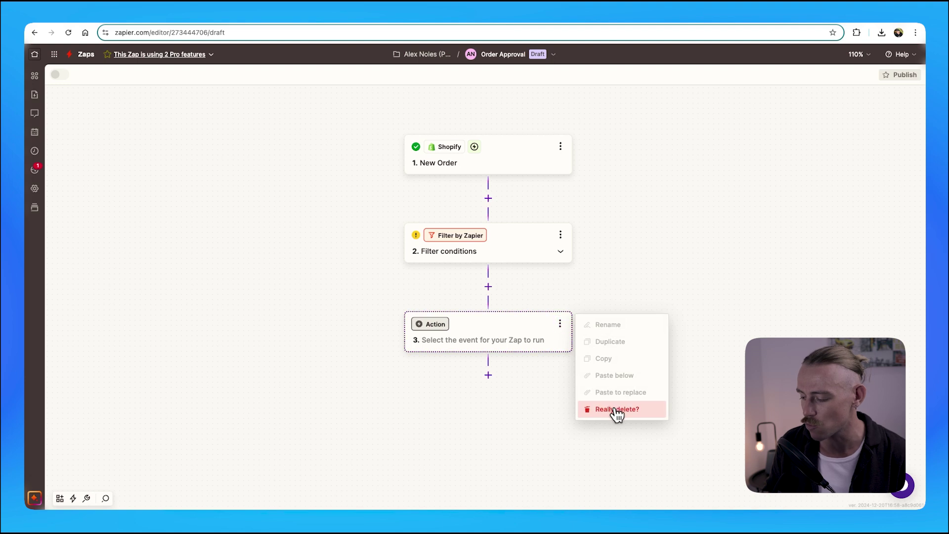
left_click(615, 412)
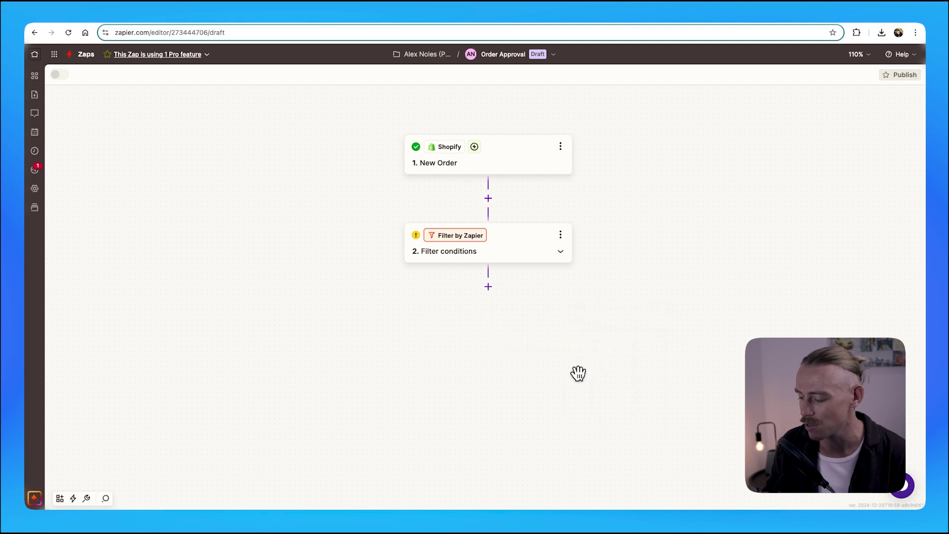
left_click(490, 290)
Make the new step a SmartSuite step with Create Record as its action event.
type("smart")
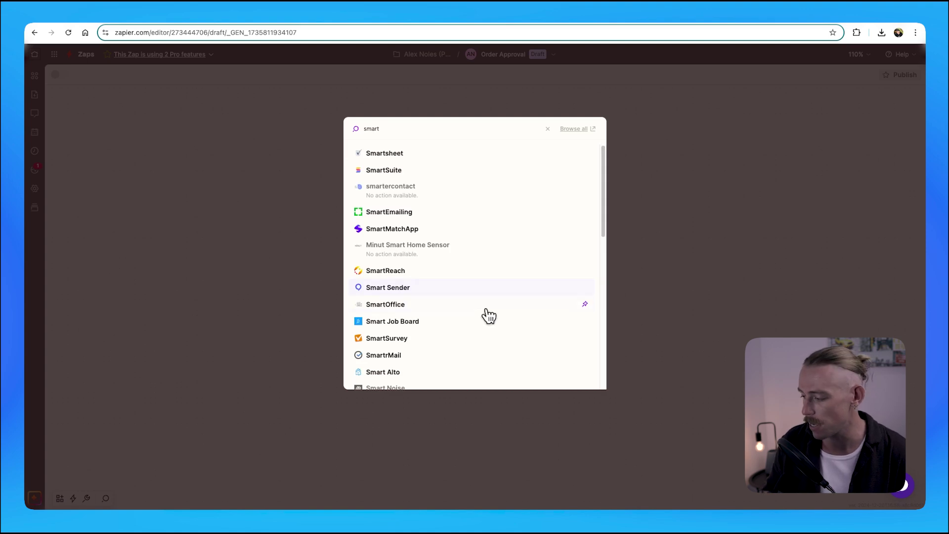
left_click(381, 170)
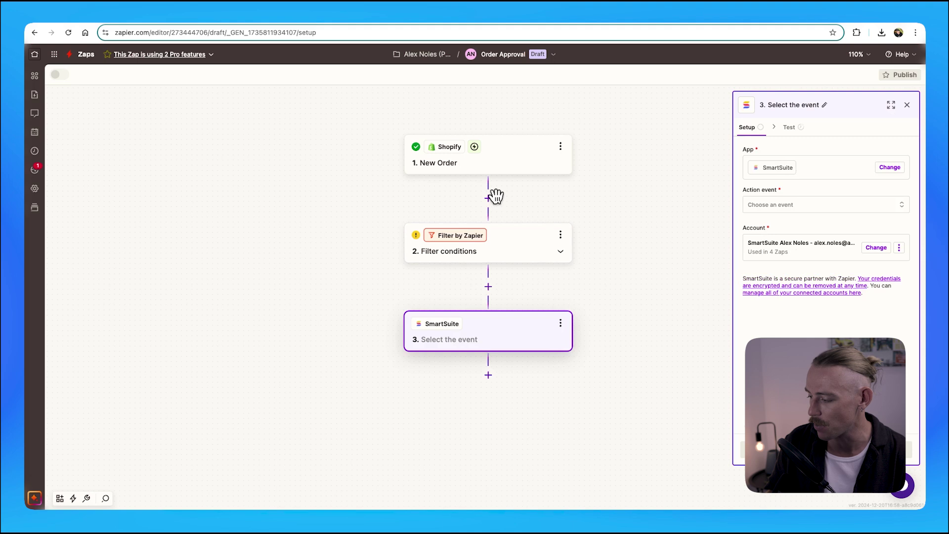
left_click(809, 205)
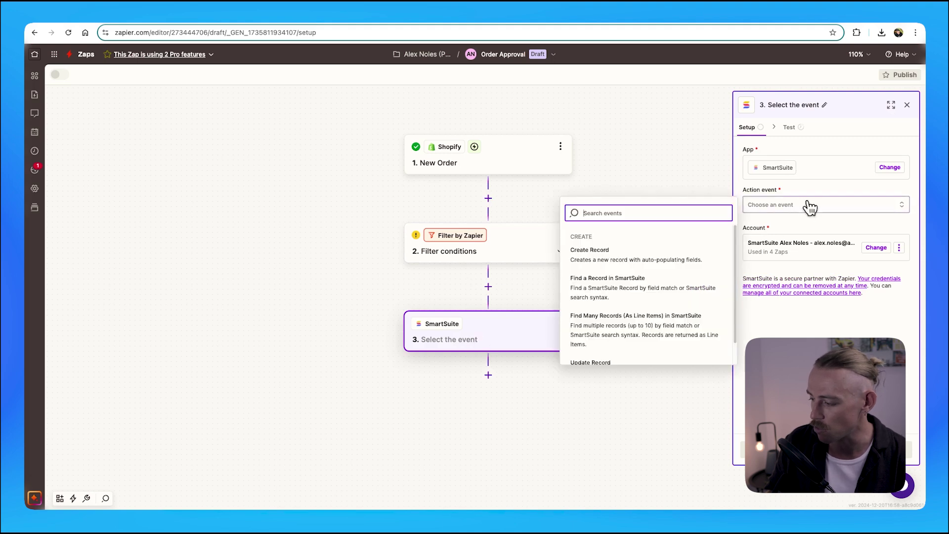
left_click(685, 259)
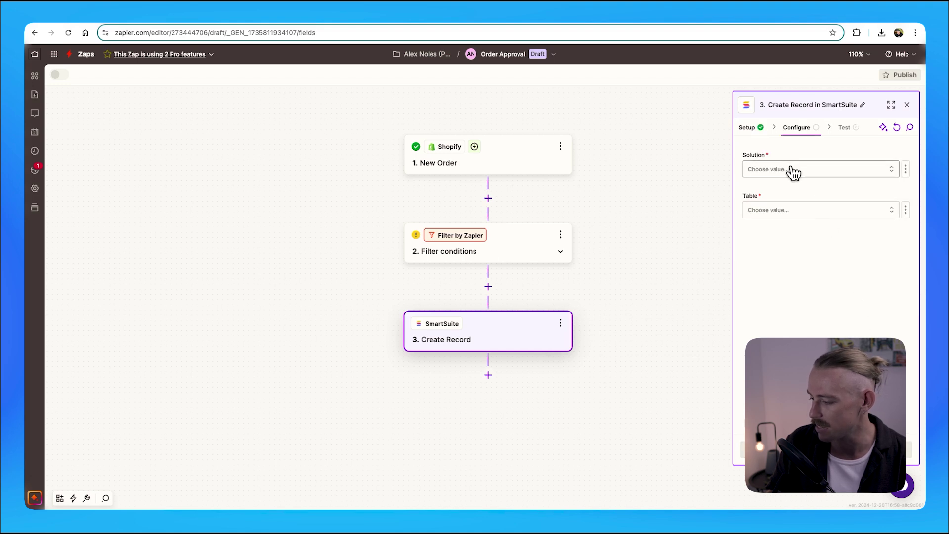
Target the Work Experience table in the Personal CRM solution.
left_click(776, 169)
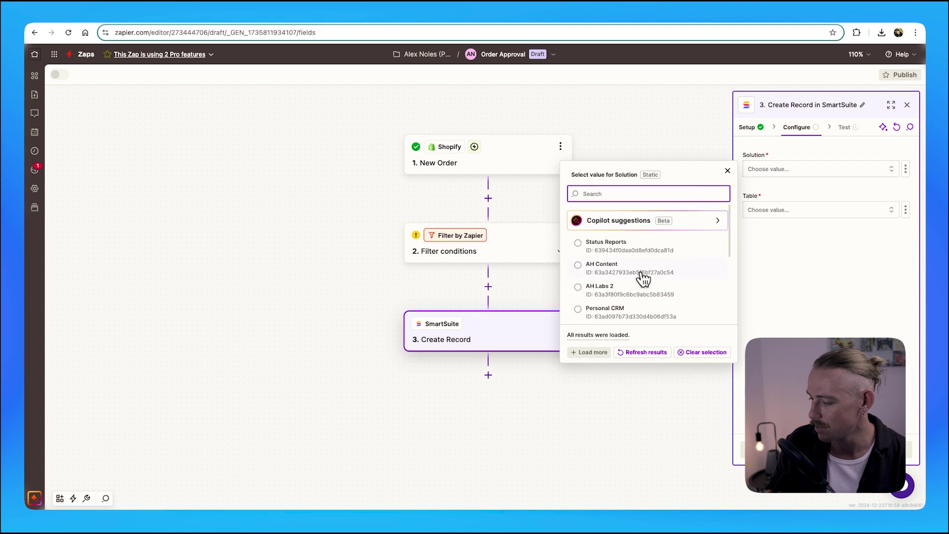
left_click(618, 311)
left_click(777, 211)
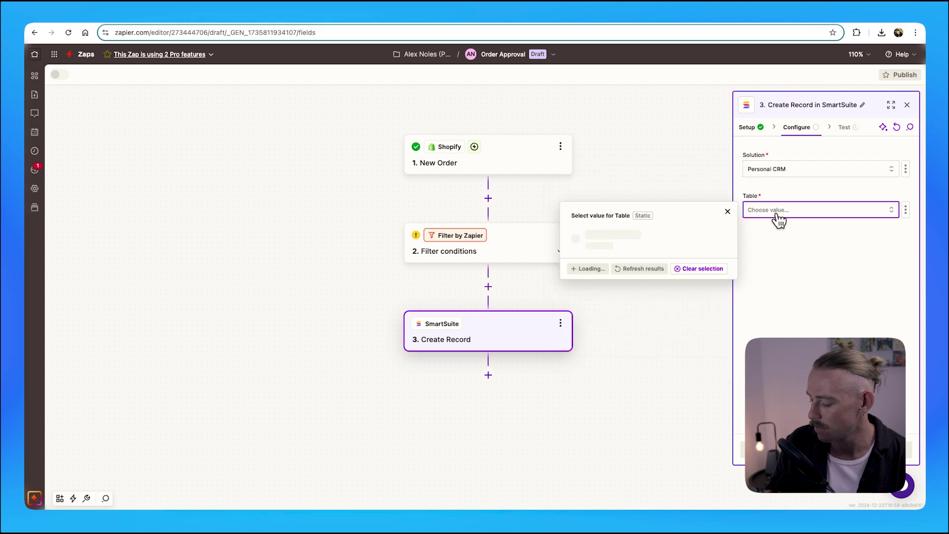
left_click(621, 252)
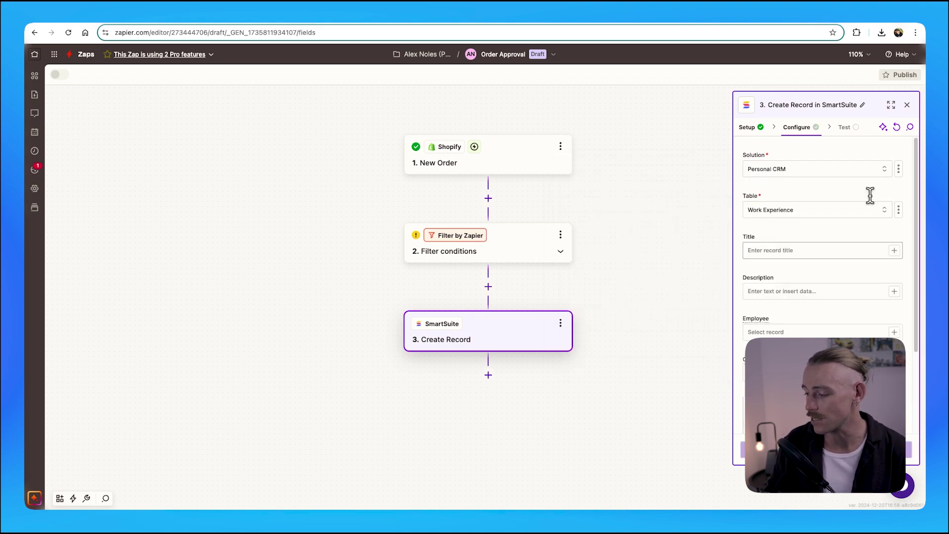
Browse the New Order in Shopify fields for the Title without inserting any, then leave for the Zaps list.
left_click(791, 251)
left_click(895, 251)
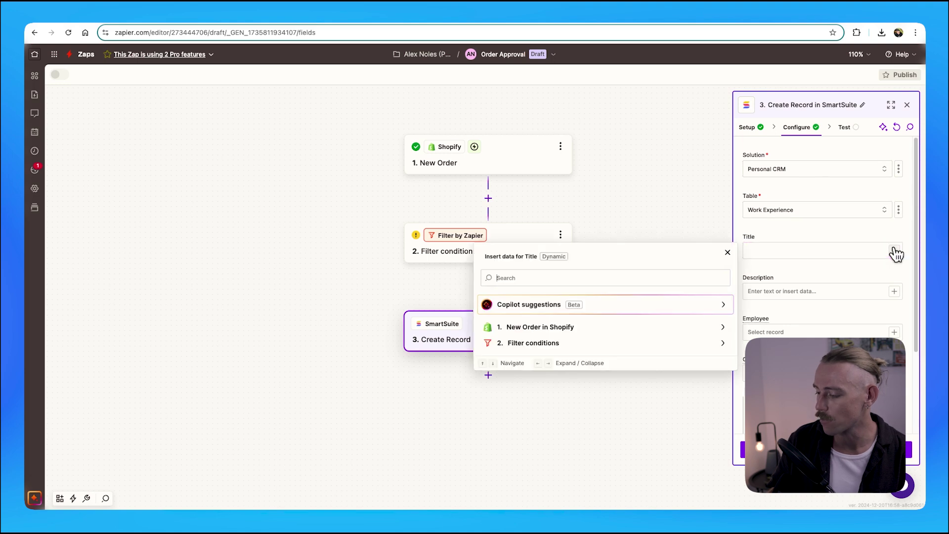
left_click(564, 329)
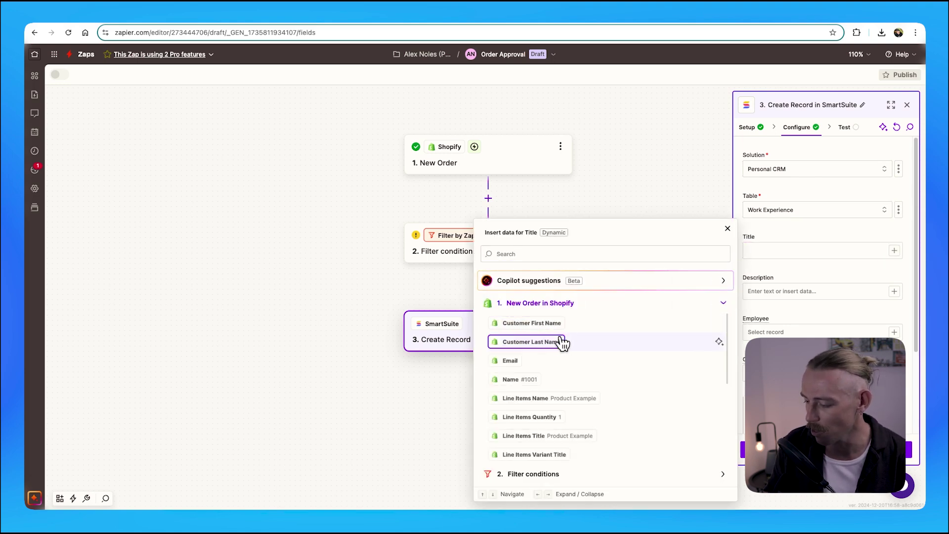
left_click(712, 196)
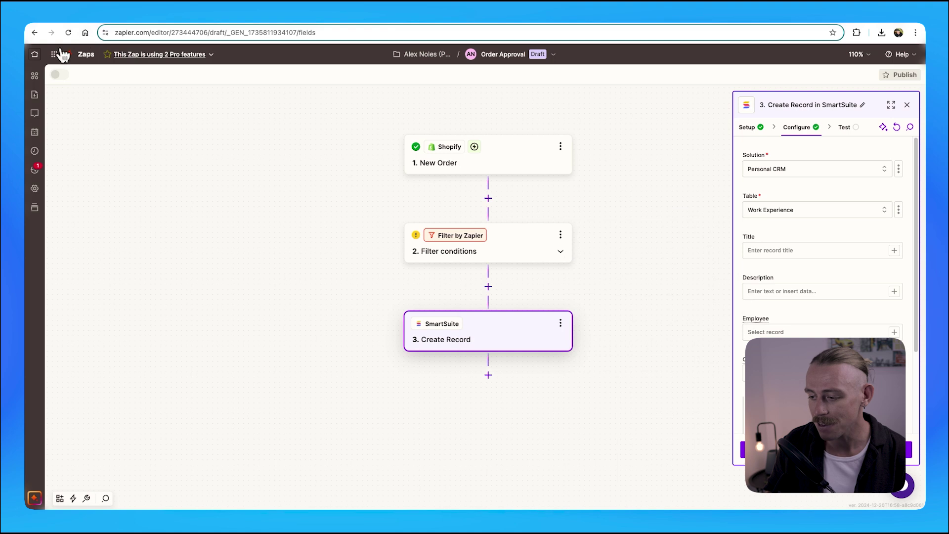
left_click(81, 56)
left_click(496, 191)
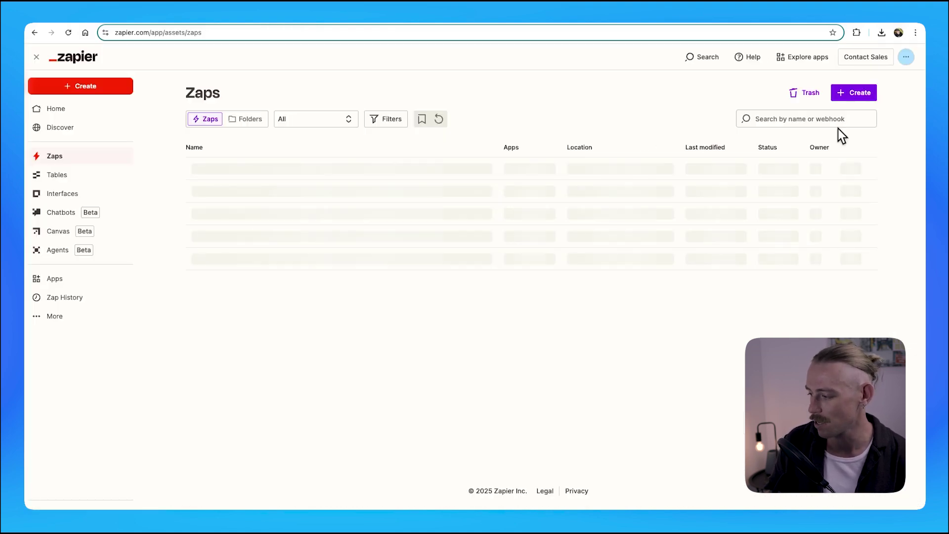
Start a new blank Zap with SmartSuite as the trigger, then search 'shipy' for the action app.
left_click(861, 92)
left_click(821, 117)
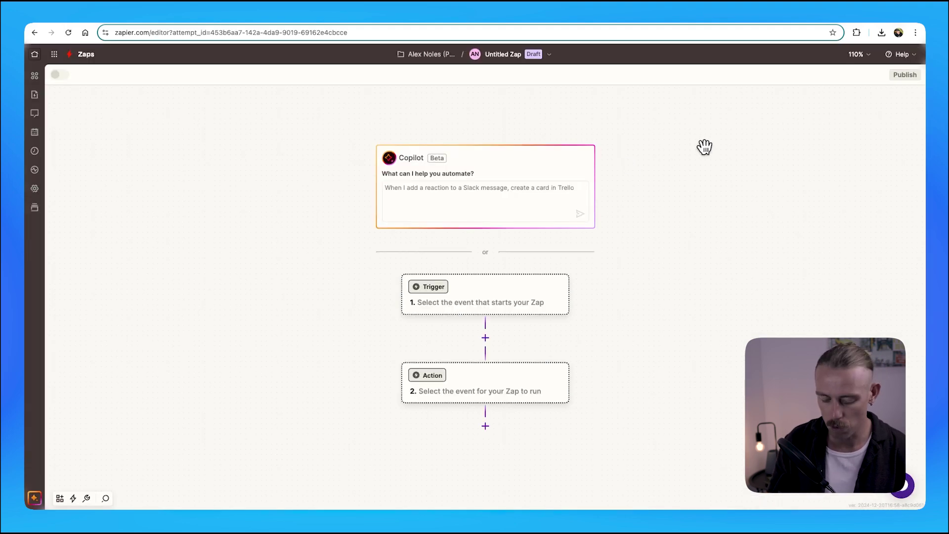
left_click(497, 318)
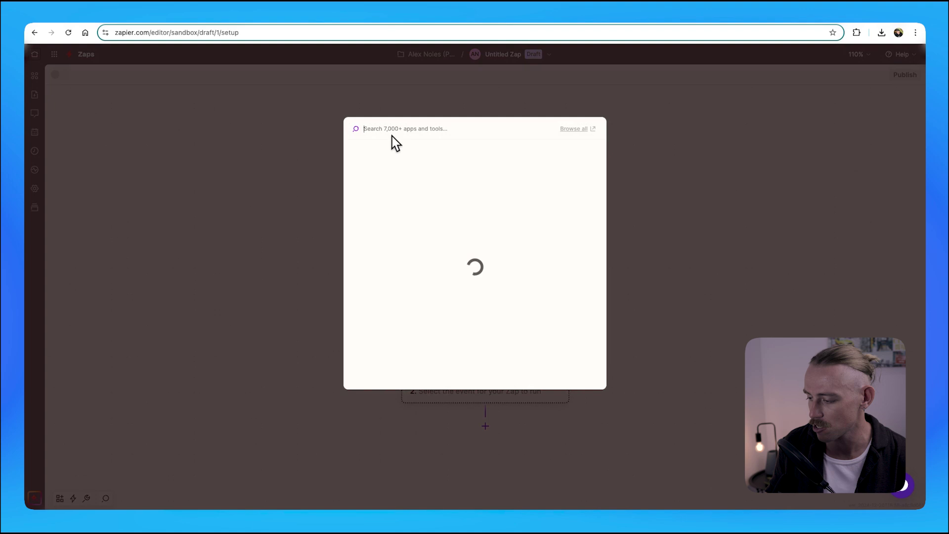
type("smartsuite")
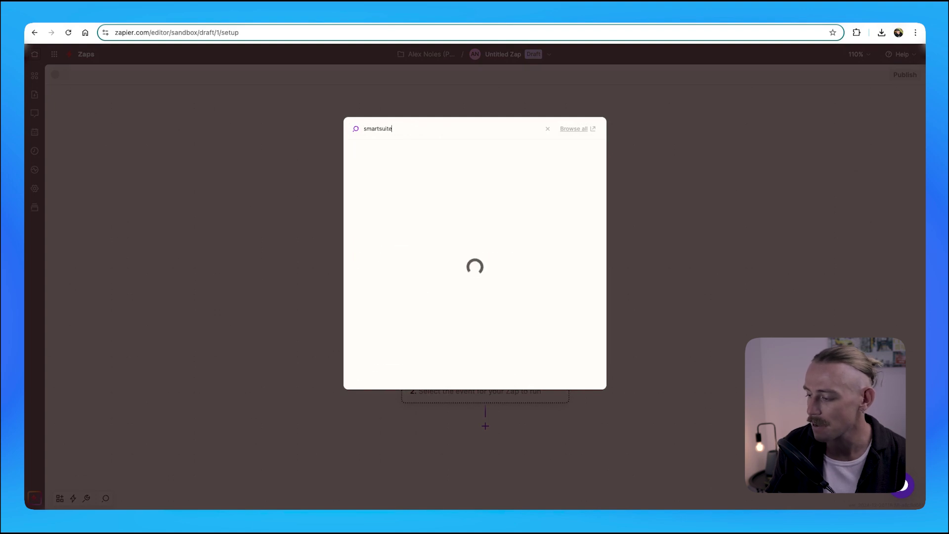
left_click(403, 159)
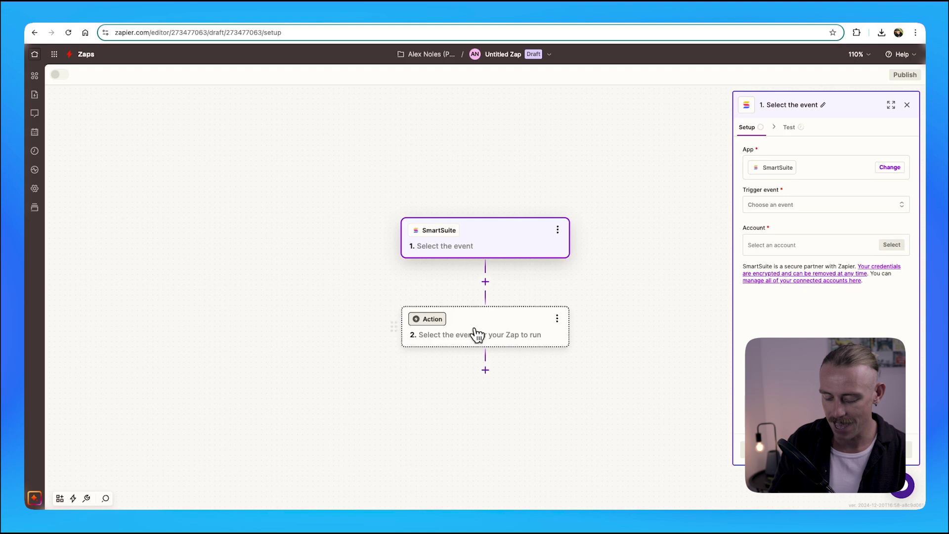
left_click(477, 331)
type("shipy")
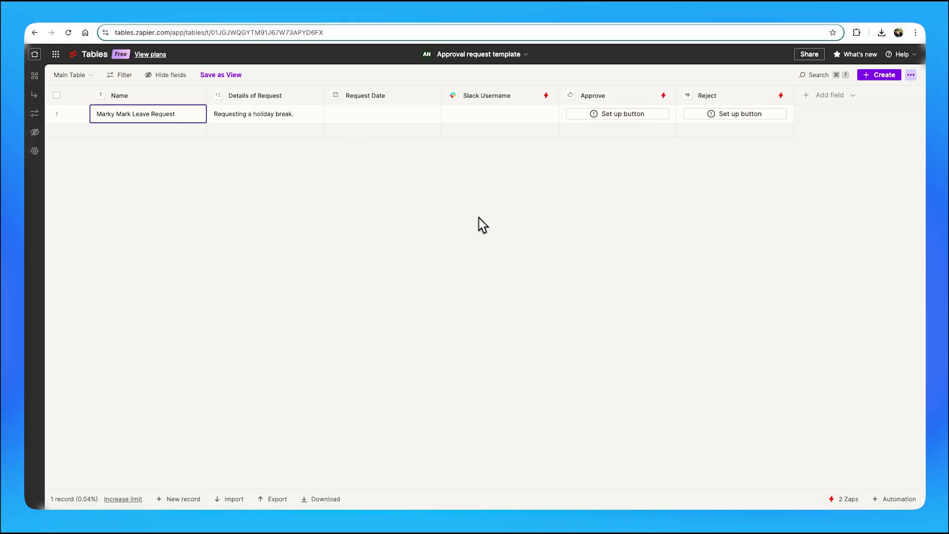
Create and start building an automation for the Approve button field, then open Make's Vendor Onboarding Overview scenario.
left_click(648, 121)
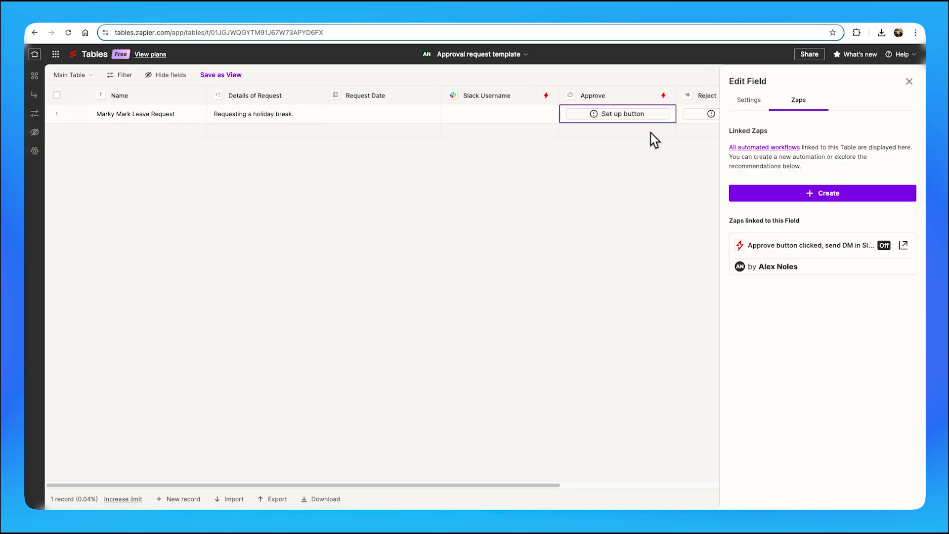
left_click(866, 198)
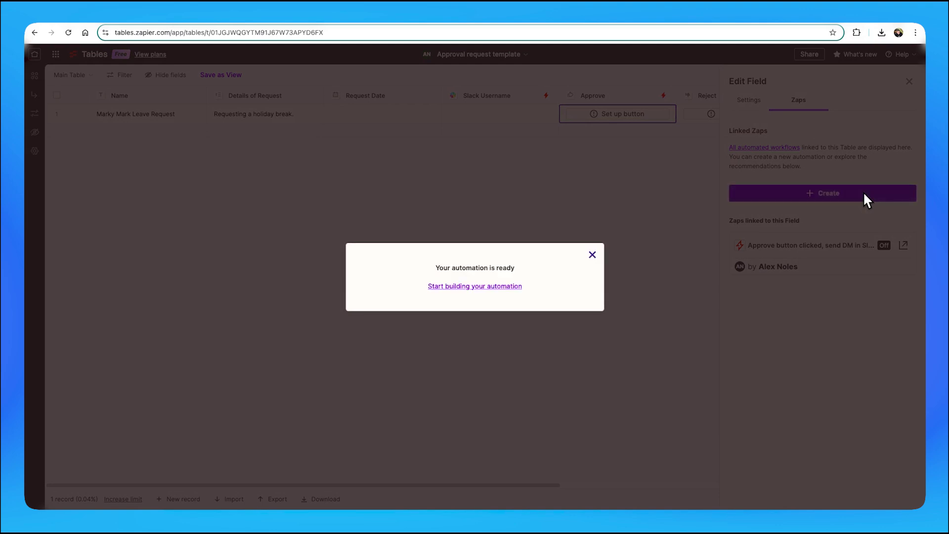
left_click(513, 286)
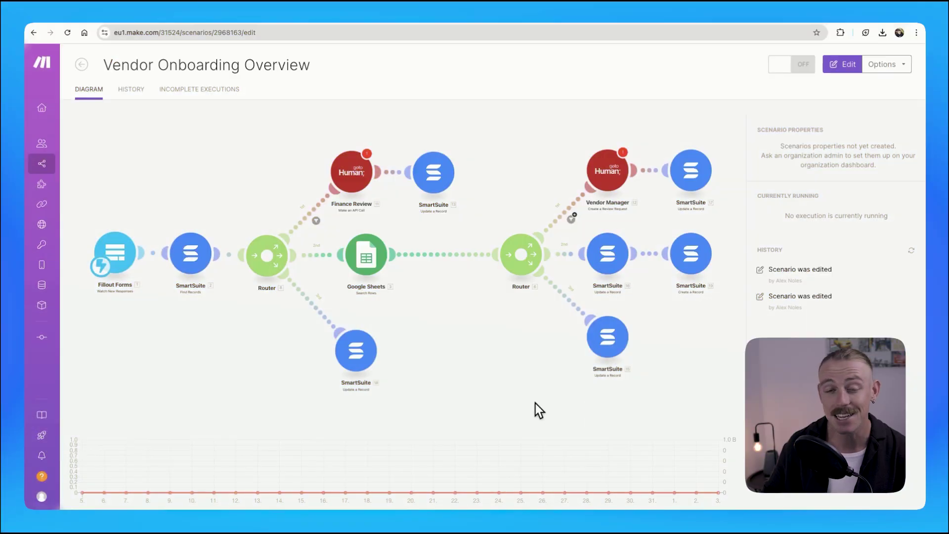
left_click(538, 410)
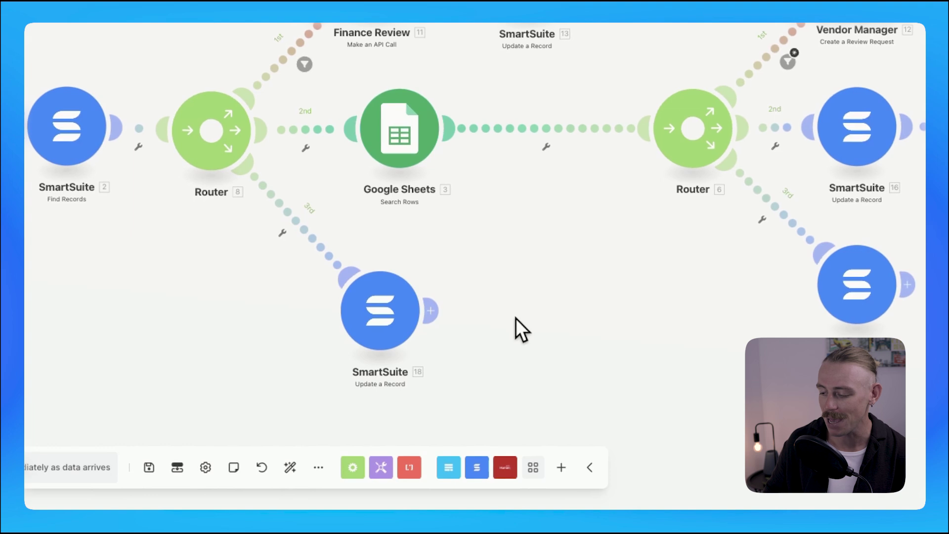
Search 'human in the' after SmartSuite 18 and view Human in the loop (Enterprise) actions.
left_click(433, 311)
type("human in the")
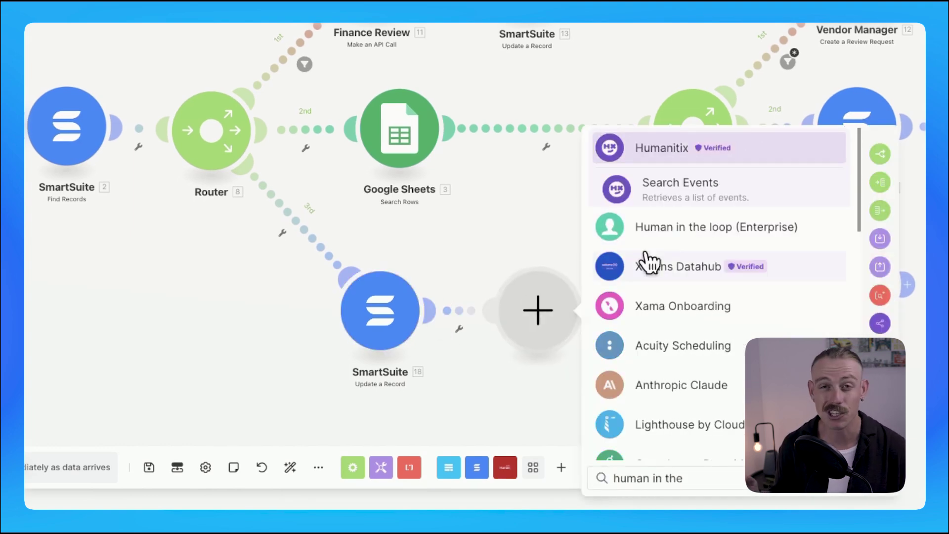
left_click(638, 230)
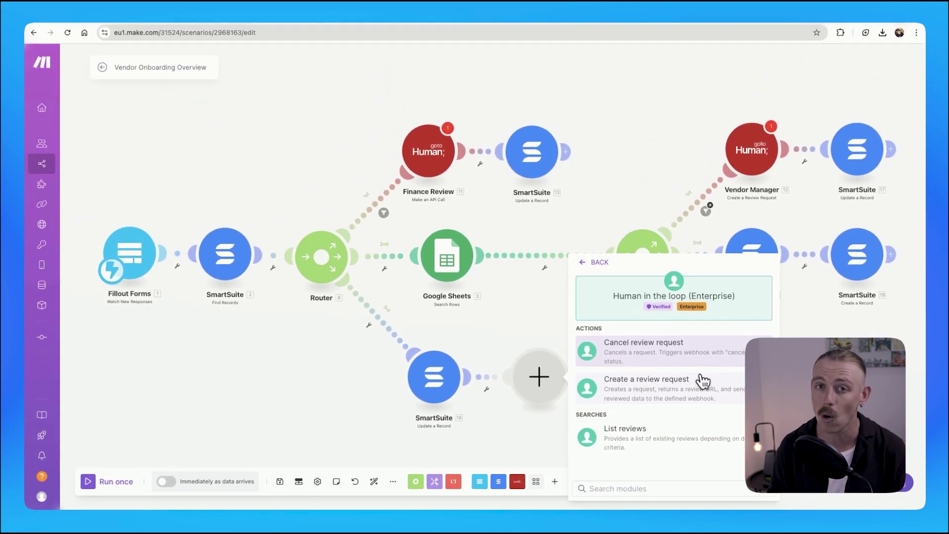
left_click(527, 318)
Open the first router route's filter, which requires Id to equal the Vendor ID answer.
scroll(528, 318, "down", 3)
scroll(528, 318, "up", 2)
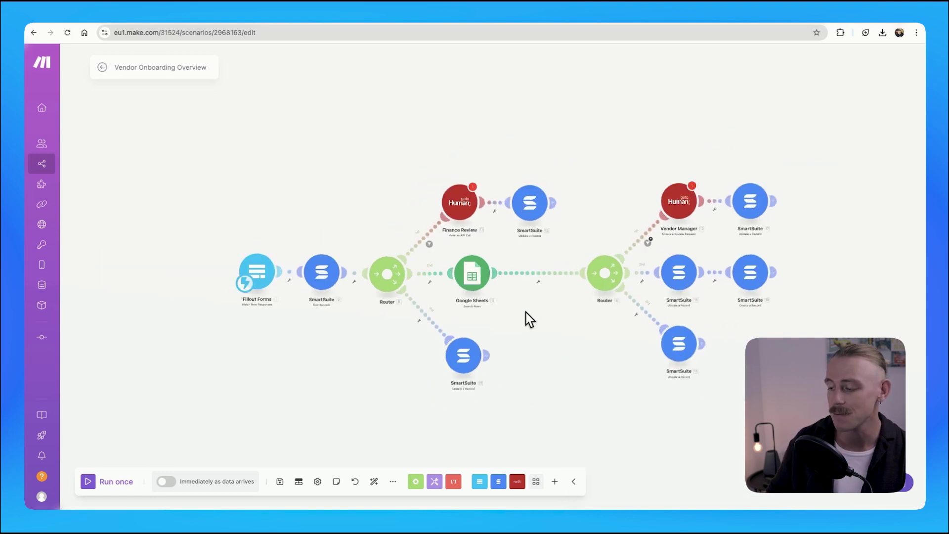
scroll(529, 319, "up", 1)
scroll(564, 325, "down", 2)
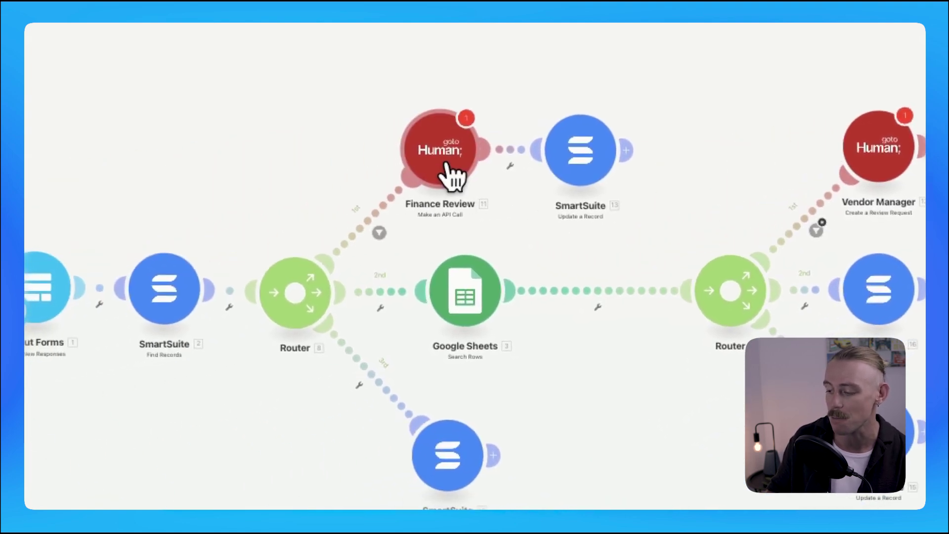
left_click(816, 231)
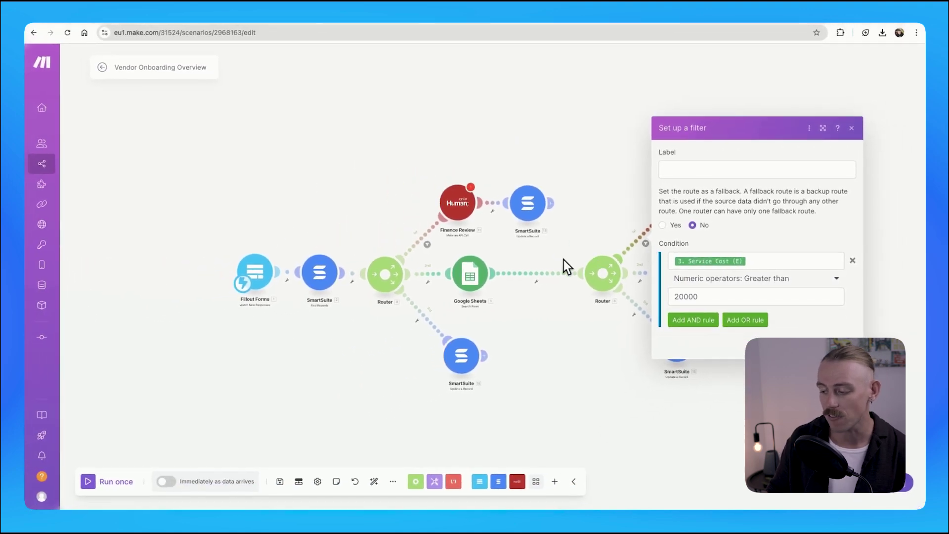
left_click(428, 244)
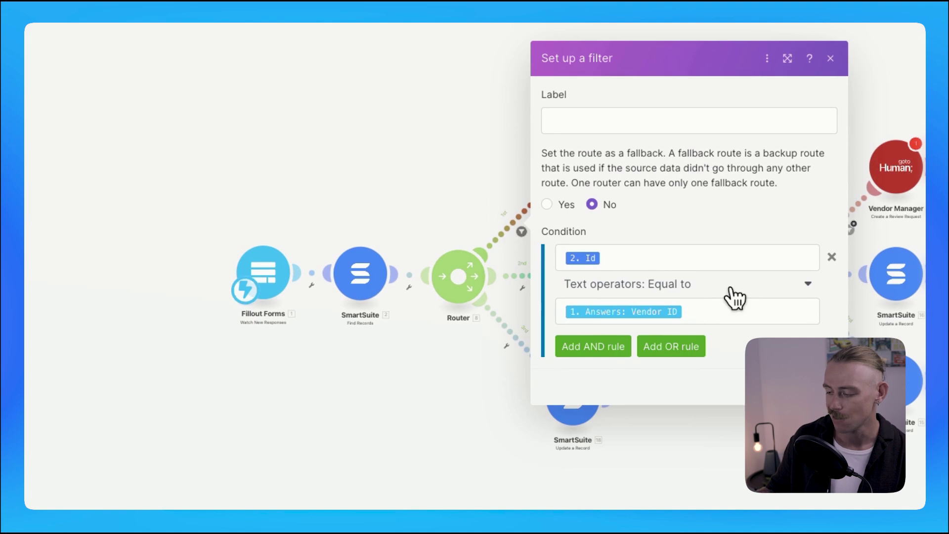